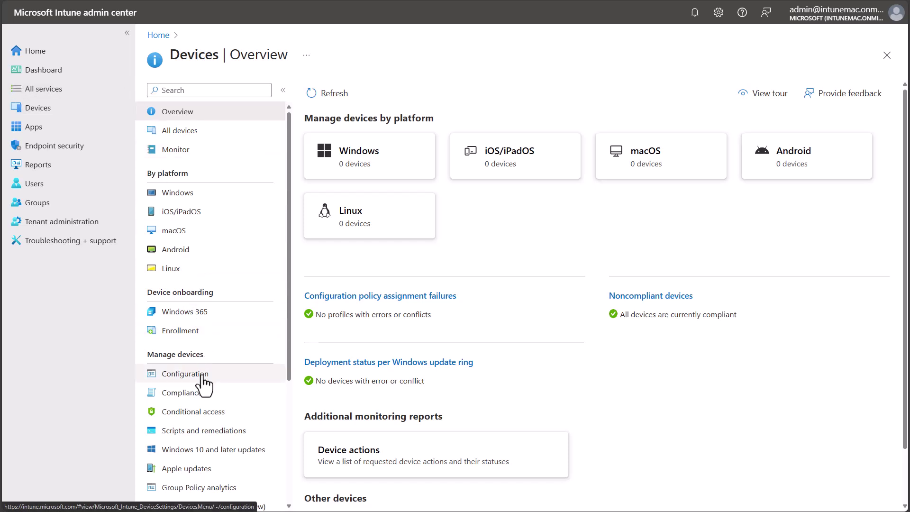
# Start a new macOS Settings catalog configuration policy from Devices > Configuration.
pyautogui.click(203, 378)
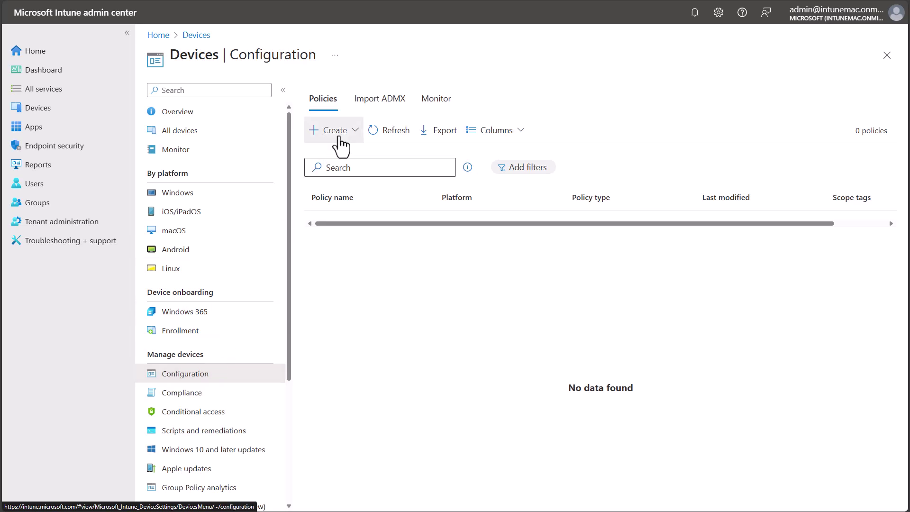
pyautogui.click(338, 132)
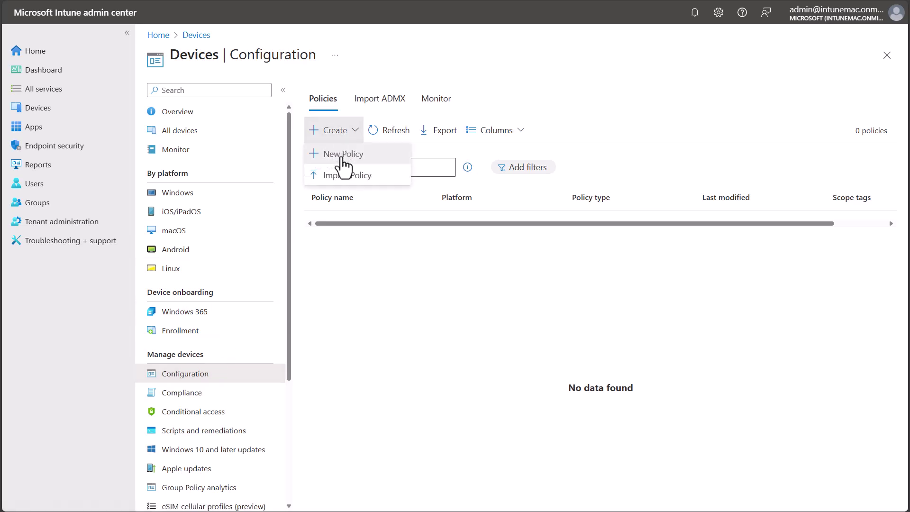
pyautogui.click(343, 159)
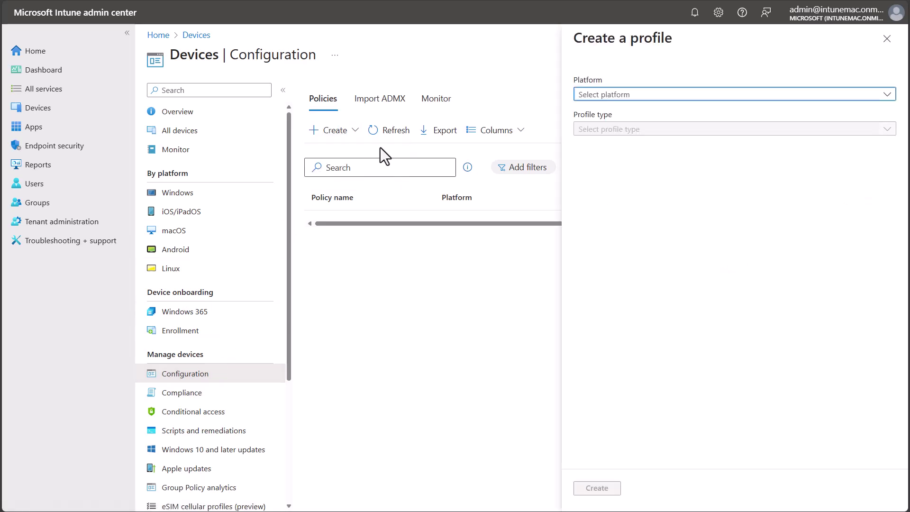
pyautogui.click(637, 95)
pyautogui.click(637, 207)
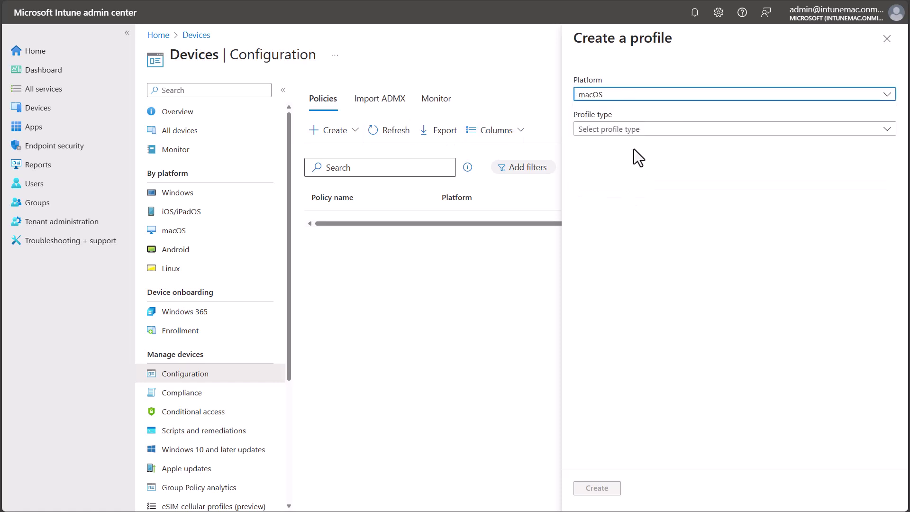
pyautogui.click(636, 130)
pyautogui.click(635, 147)
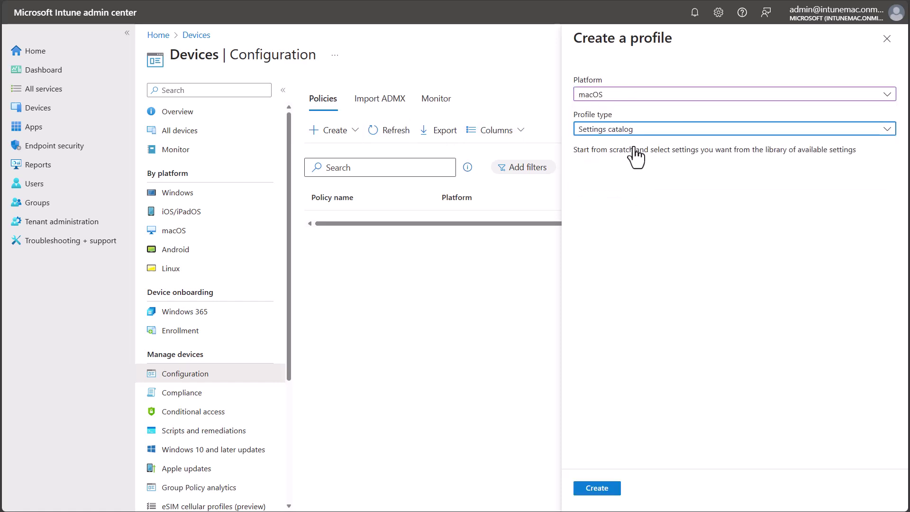
pyautogui.click(594, 489)
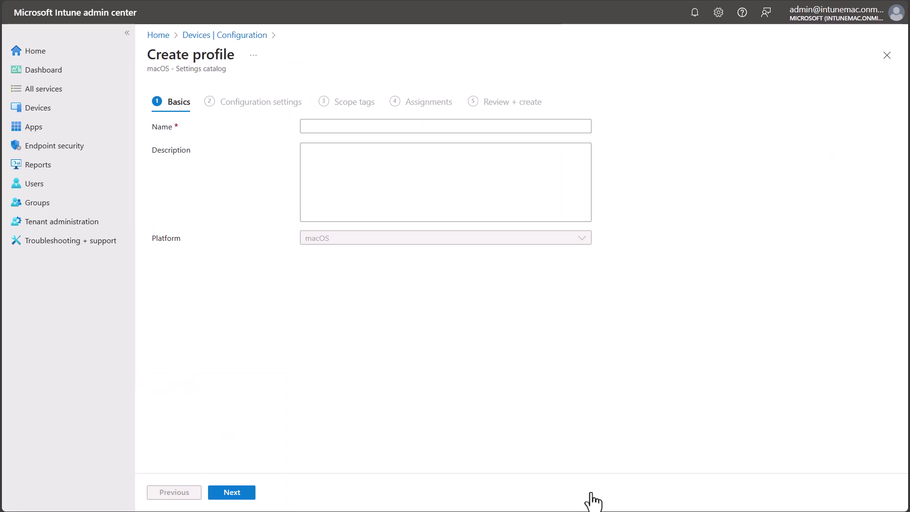
# Name the profile 'macOS - Platform SSO' and continue to configuration settings.
pyautogui.click(344, 126)
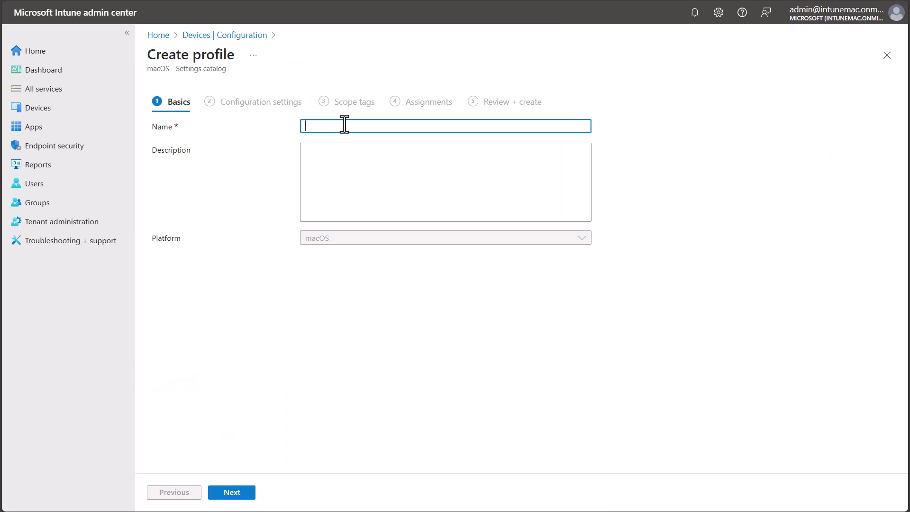
pyautogui.write('macOS - Platform SSO')
pyautogui.click(238, 495)
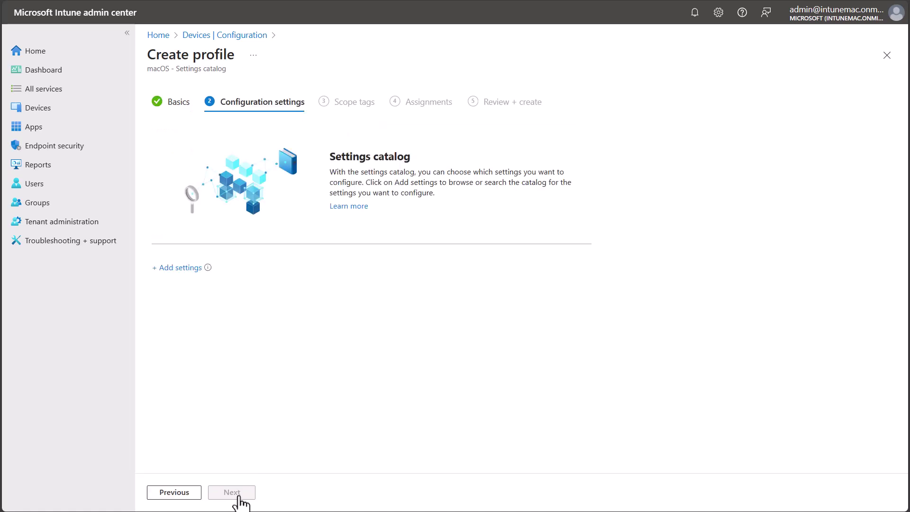
# Add the Authentication Method (deprecated) and Platform SSO settings from Authentication > Extensible Single Sign On.
pyautogui.click(181, 268)
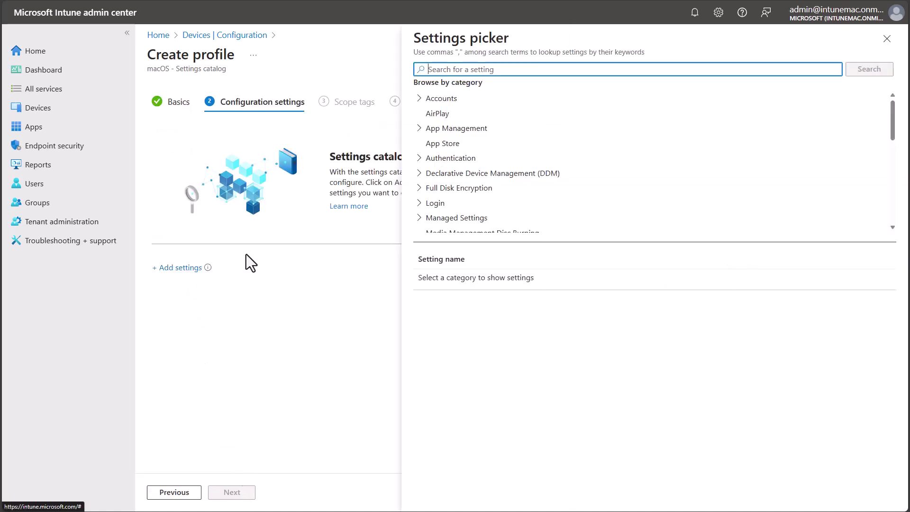
pyautogui.click(419, 158)
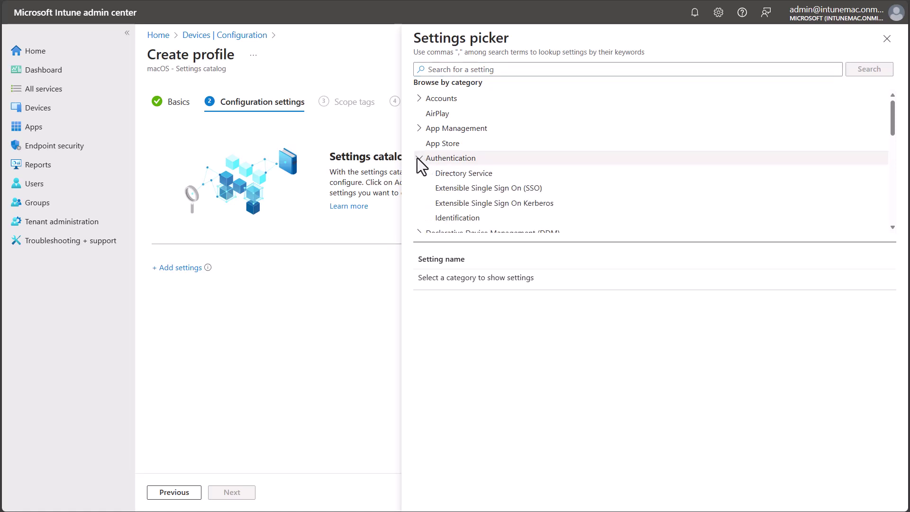
pyautogui.click(454, 186)
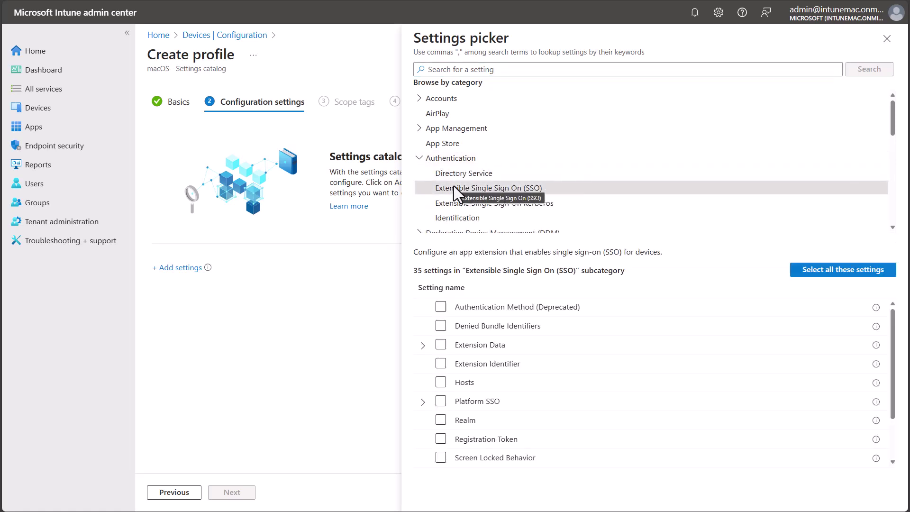
pyautogui.click(441, 307)
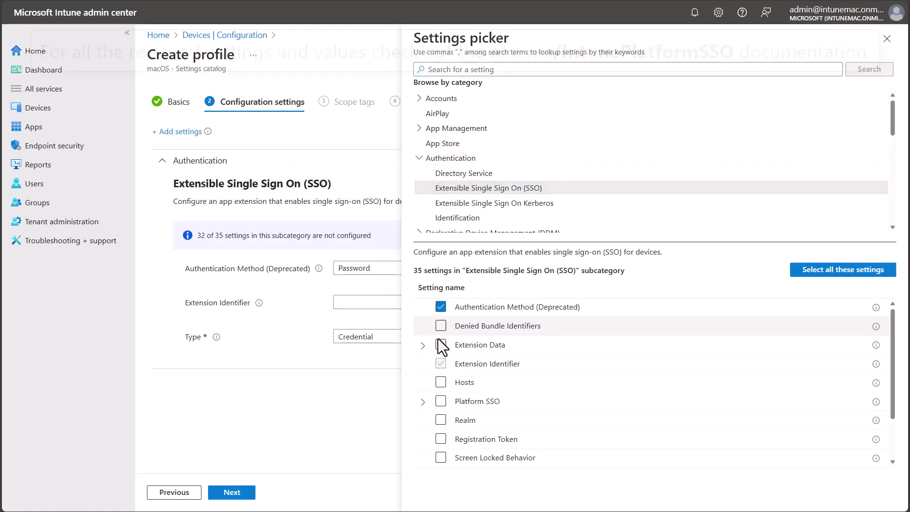
pyautogui.click(441, 401)
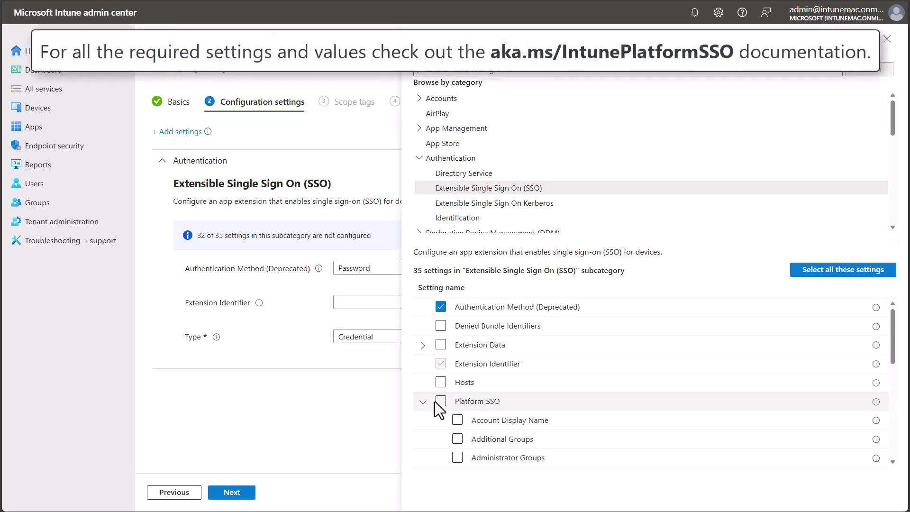
# Add the Platform SSO settings: Authentication Method, Enable Create User At Login, New User Authorization Mode, Token To User Mapping, Use Shared Device Keys.
pyautogui.scroll(-3, 454, 403)
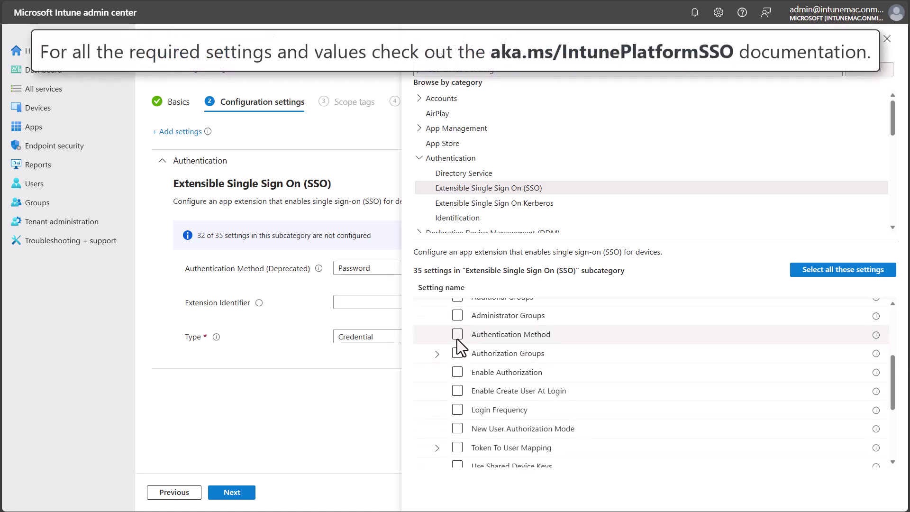
pyautogui.click(458, 336)
pyautogui.click(458, 390)
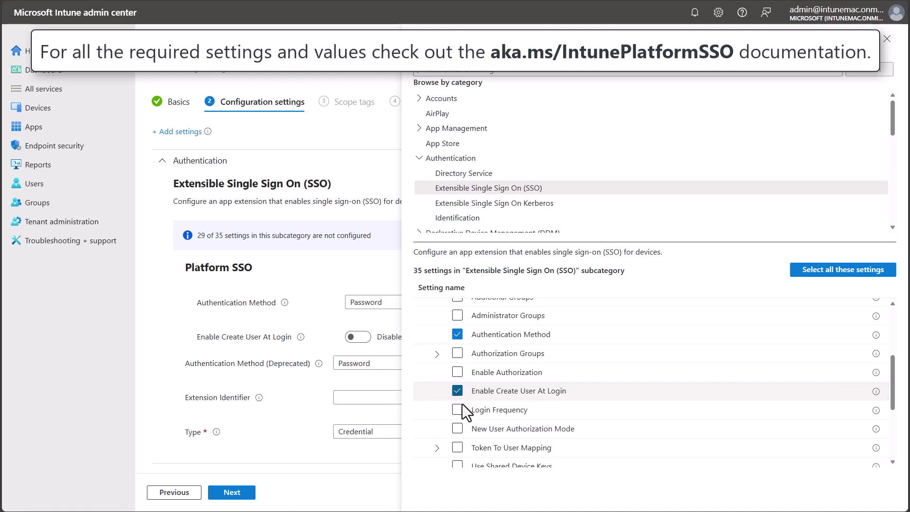
pyautogui.click(457, 429)
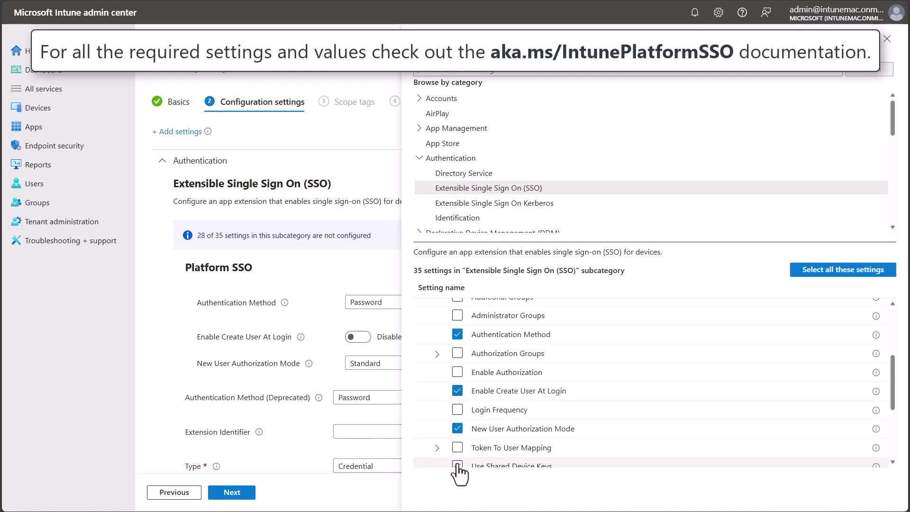
pyautogui.click(458, 448)
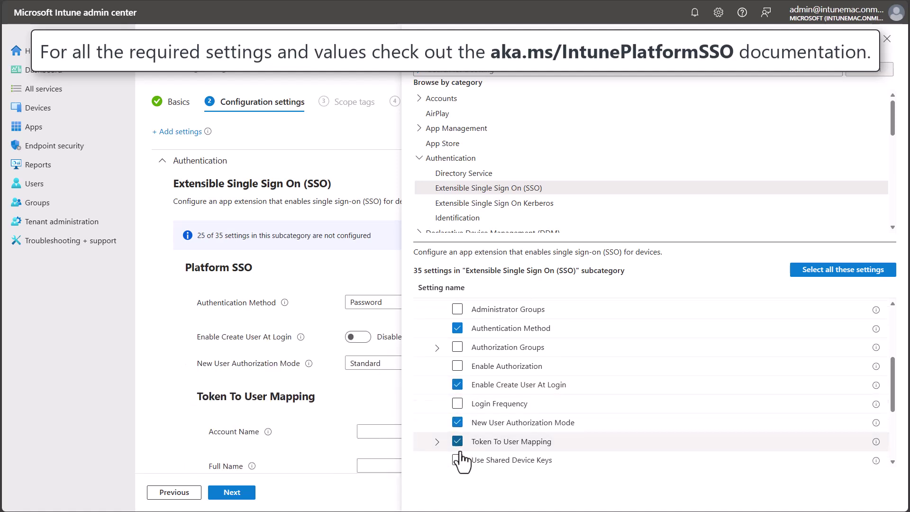
pyautogui.scroll(-1, 460, 457)
pyautogui.click(458, 418)
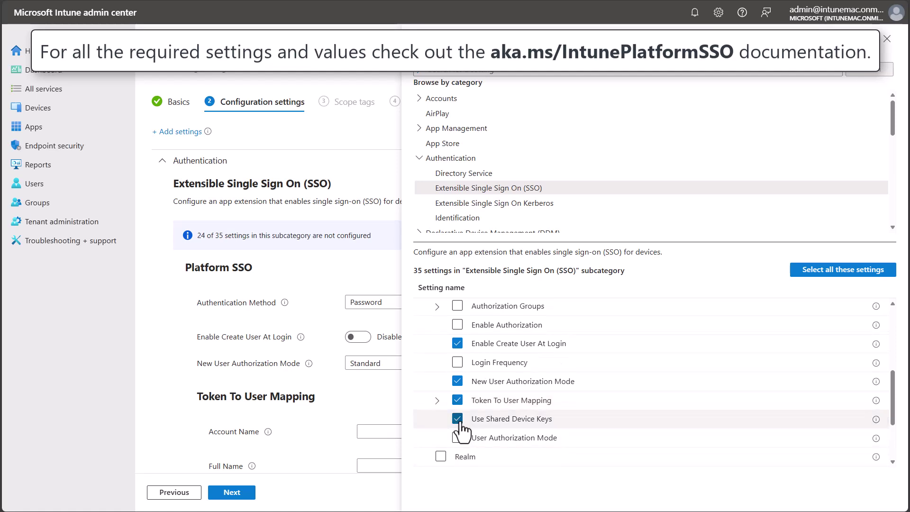
# Add the Registration Token, Screen Locked Behavior, Team Identifier and URLs settings.
pyautogui.scroll(-2, 442, 398)
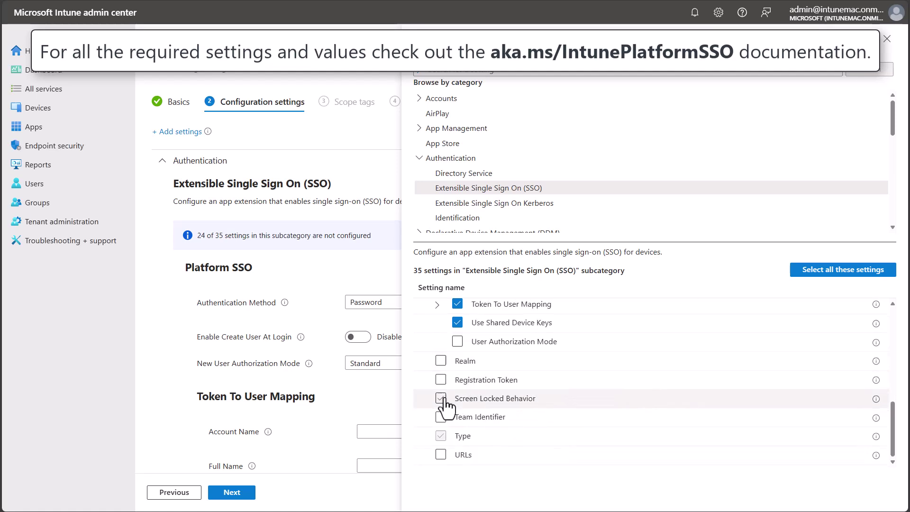
pyautogui.click(441, 380)
pyautogui.click(441, 398)
pyautogui.click(441, 417)
pyautogui.click(441, 455)
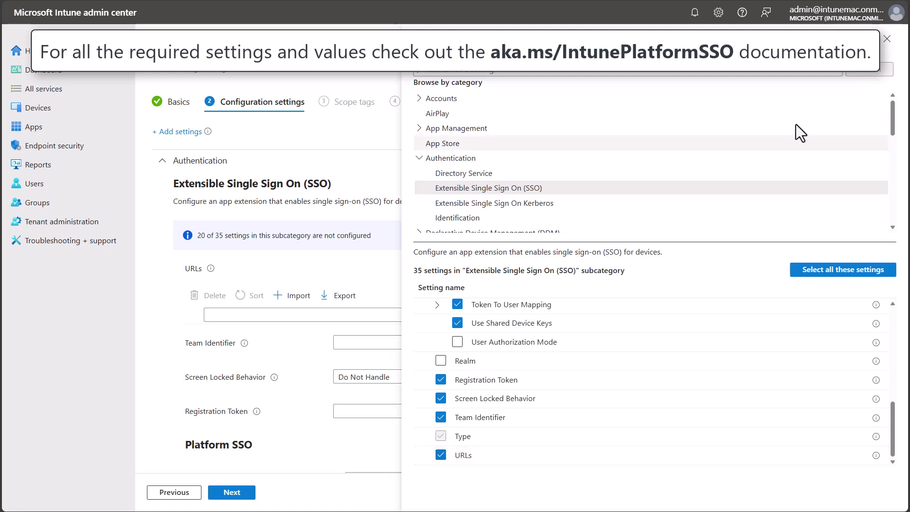
# Turn on Enable Create User At Login and set the SSO extension Type to Redirect.
pyautogui.click(887, 39)
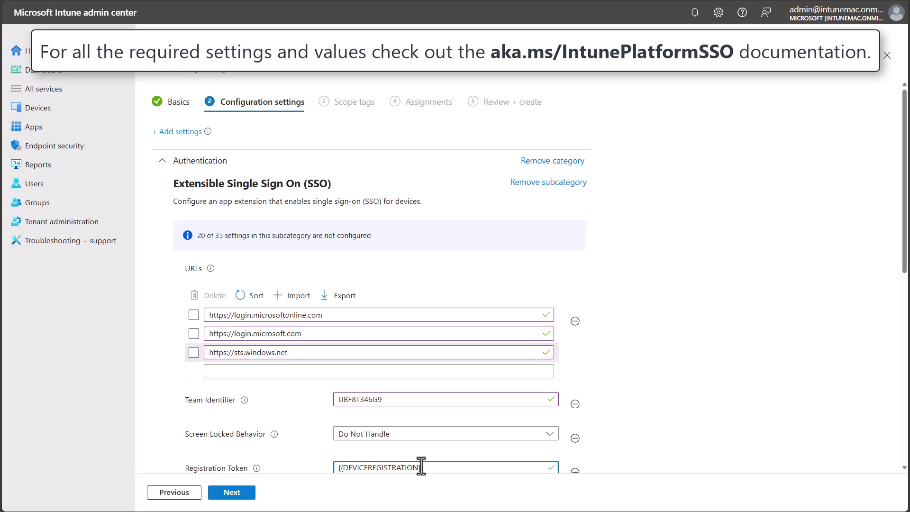
pyautogui.scroll(-9, 422, 467)
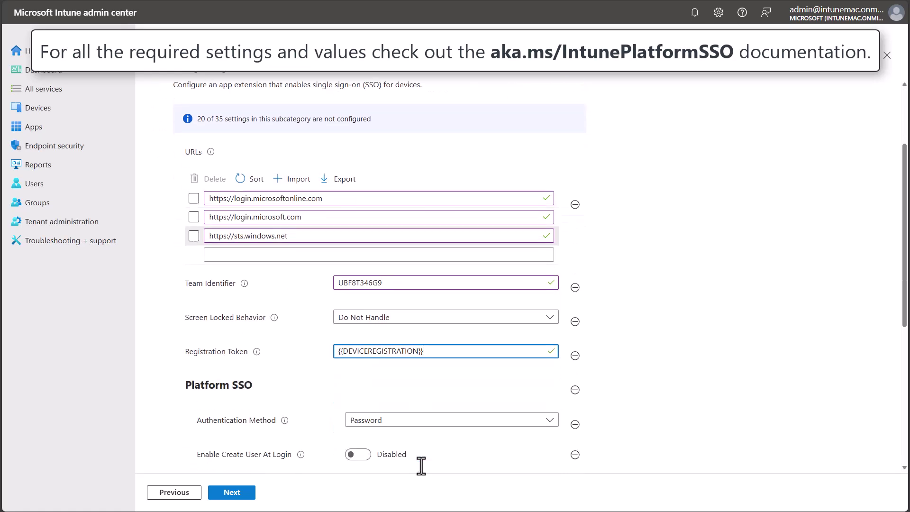
pyautogui.click(357, 166)
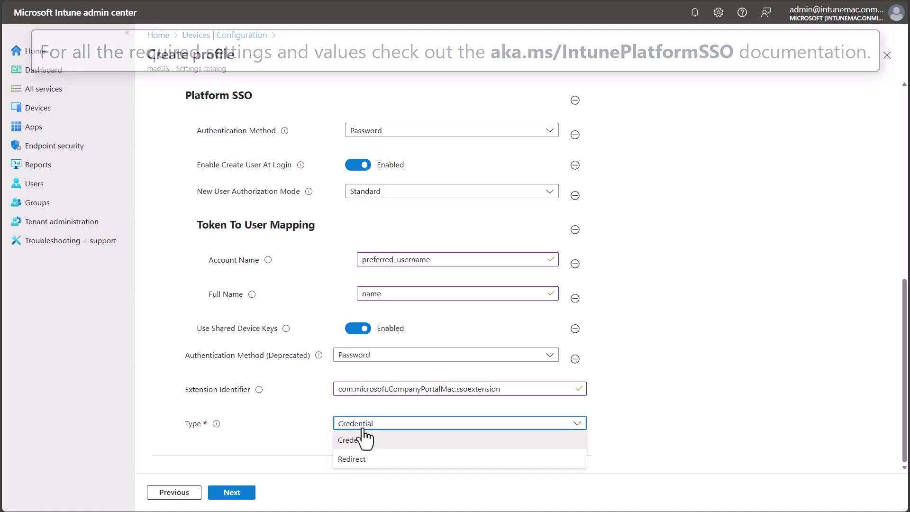
pyautogui.click(362, 456)
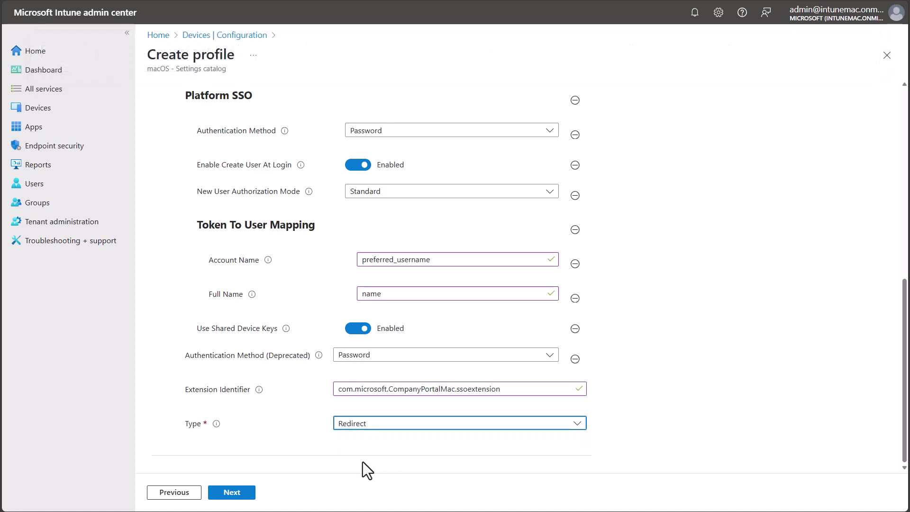
# Skip scope tags, assign the Platform SSO profile to All devices, and reach Review + create.
pyautogui.click(240, 493)
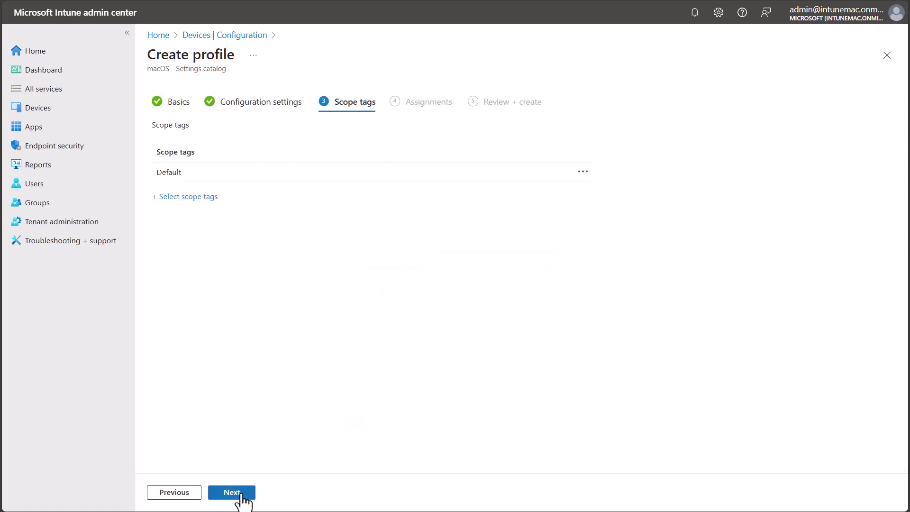
pyautogui.click(240, 493)
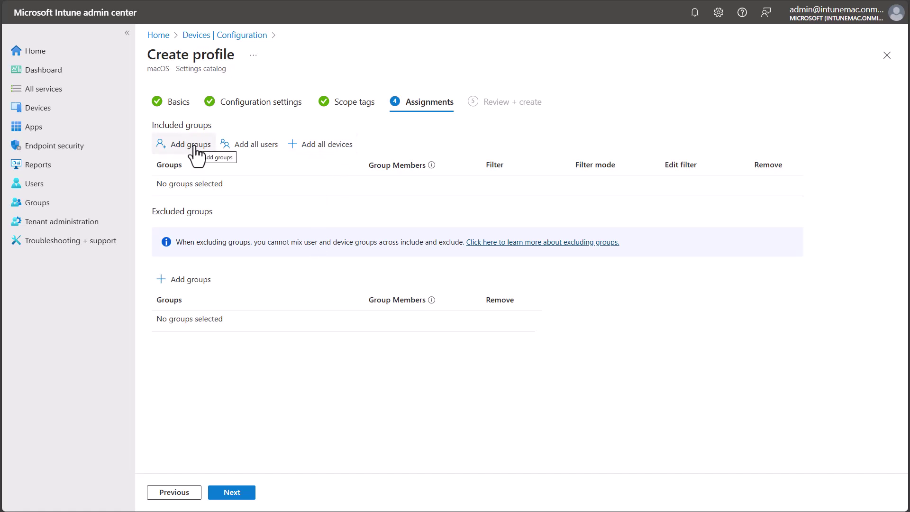
pyautogui.click(326, 146)
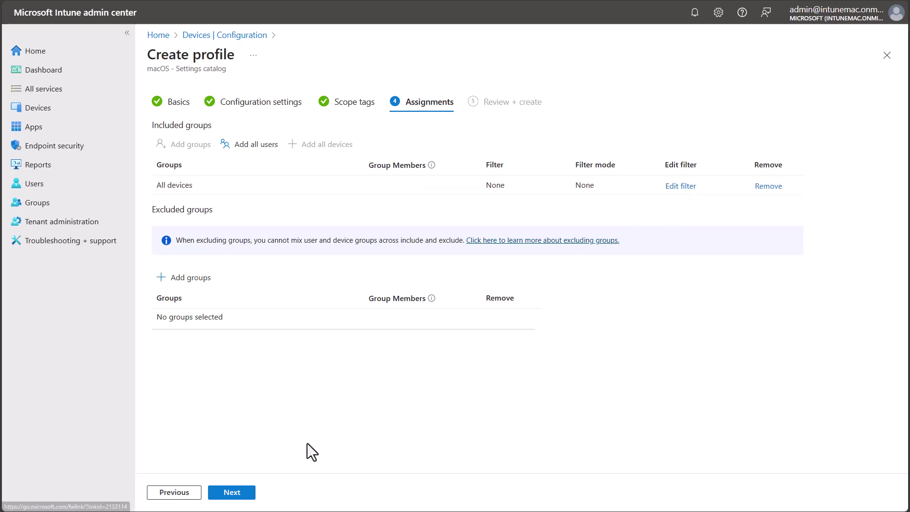
pyautogui.click(231, 494)
# Scroll through the Review + create summary of the Platform SSO profile.
pyautogui.scroll(-10, 258, 439)
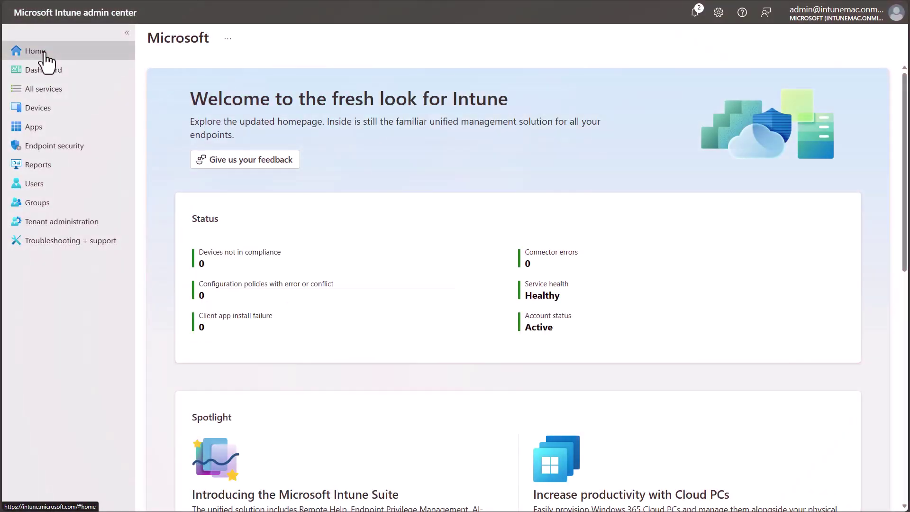
# Start adding a new Line-of-business app from Apps > All apps.
pyautogui.click(40, 133)
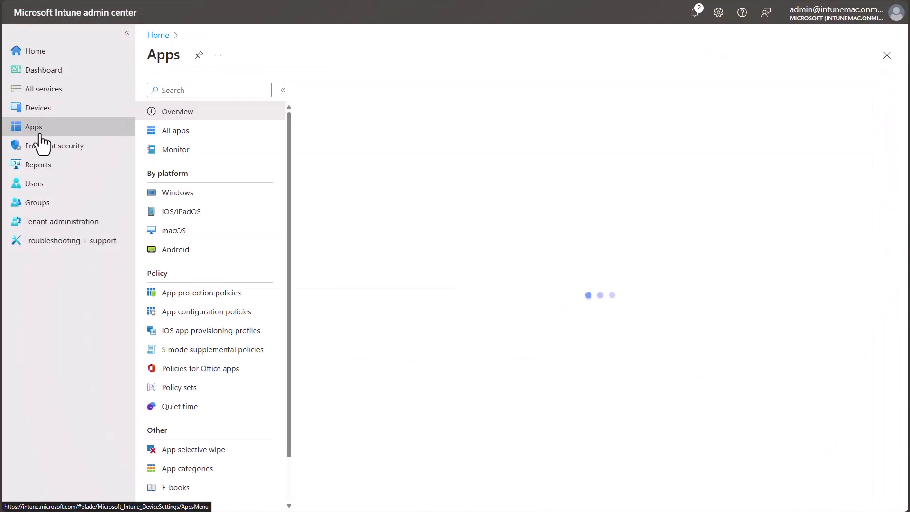
pyautogui.click(176, 133)
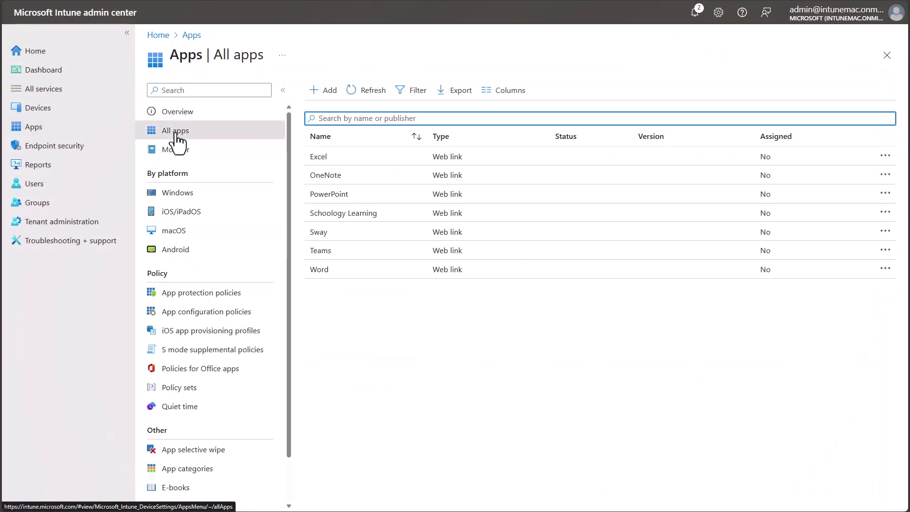
pyautogui.click(339, 97)
pyautogui.click(657, 98)
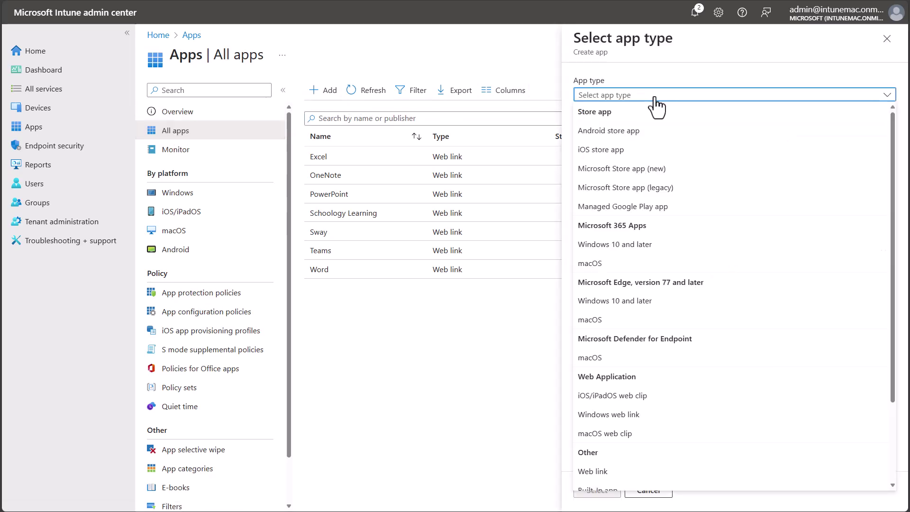
pyautogui.scroll(-2, 656, 237)
pyautogui.click(650, 403)
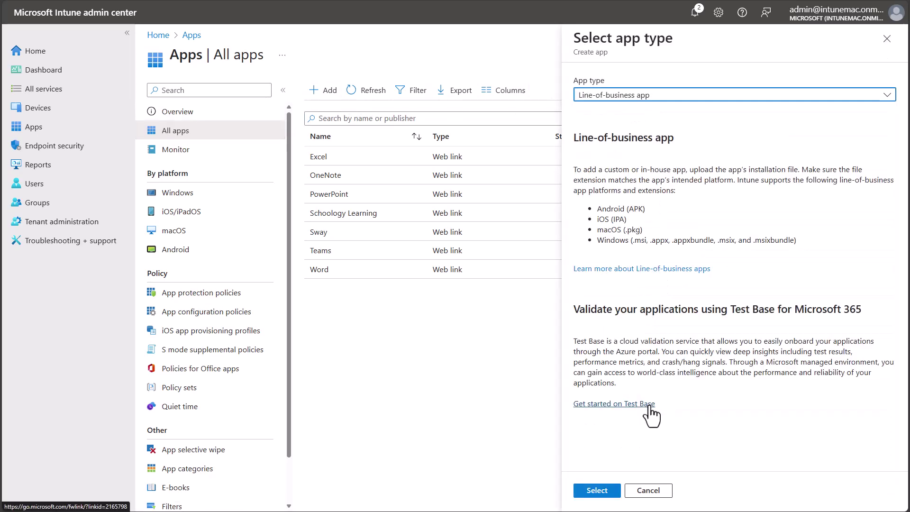
pyautogui.click(595, 490)
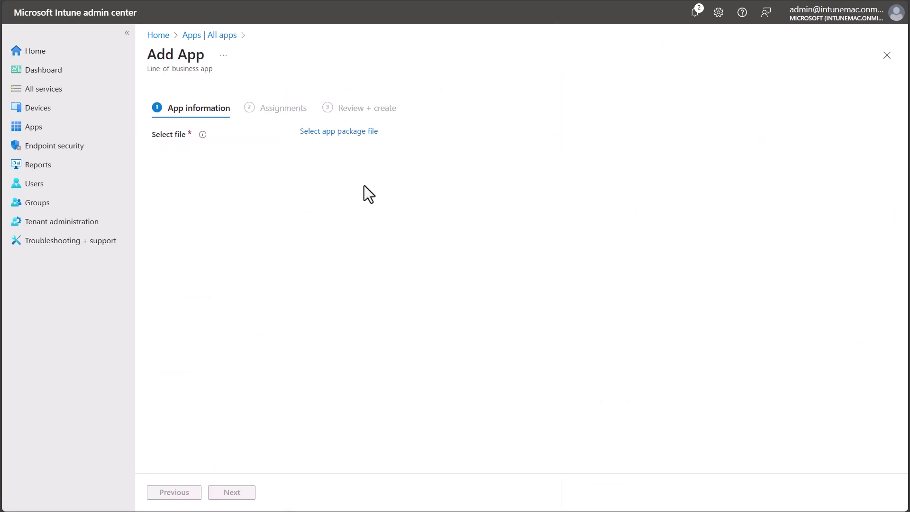
# Upload CompanyPortal-Installer.pkg, set publisher to Microsoft and name to 'macOS Company'.
pyautogui.click(341, 133)
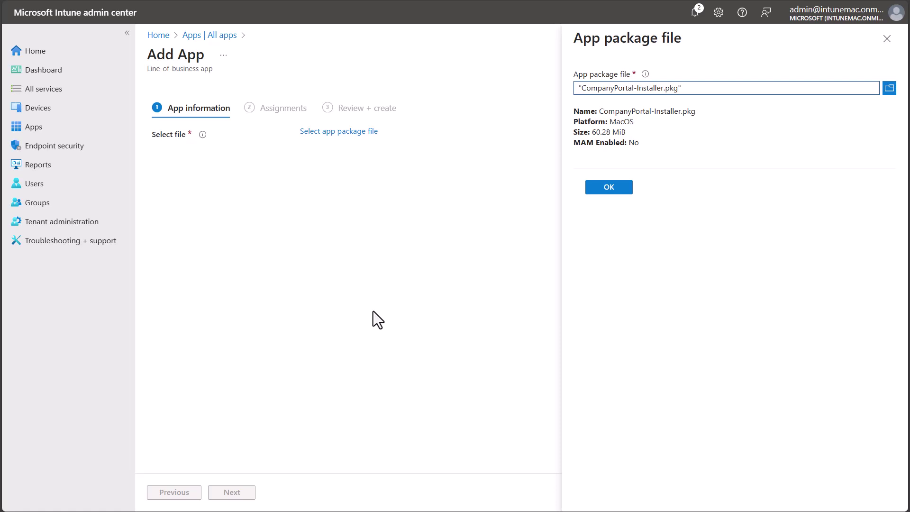
pyautogui.click(609, 188)
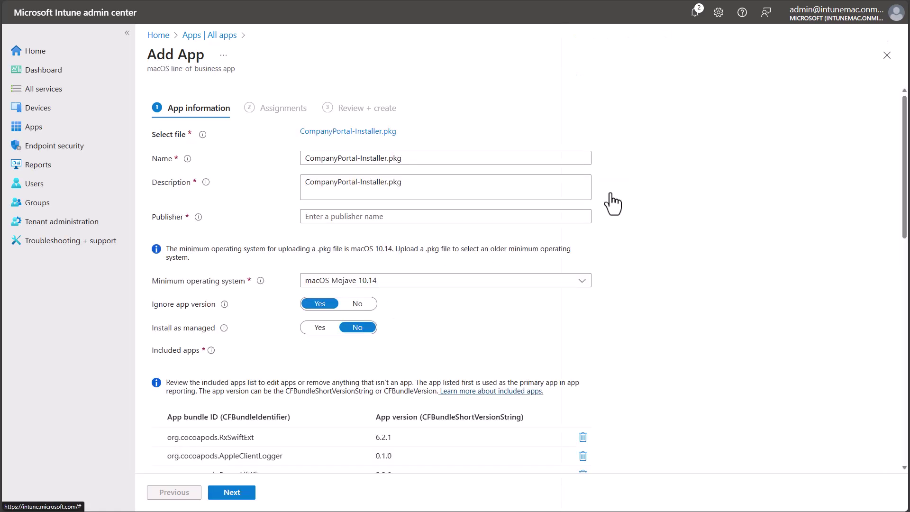
pyautogui.write('Microsoft')
pyautogui.tripleClick(332, 157)
pyautogui.write('macOS Company')
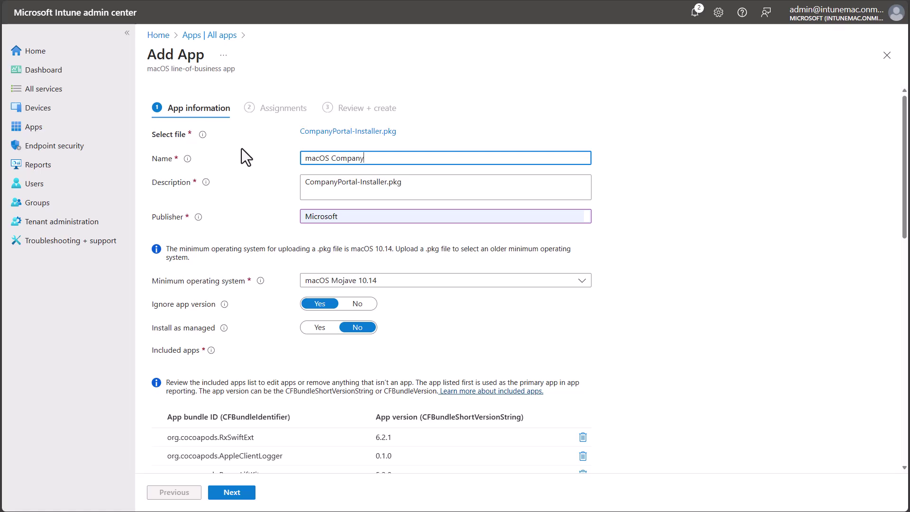
# Remove the extra bundles from included apps, keeping only CompanyPortalMac.
pyautogui.scroll(-6, 241, 150)
pyautogui.click(583, 147)
pyautogui.click(582, 147)
pyautogui.click(583, 147)
pyautogui.click(583, 186)
# Make the app Required for all devices and create it.
pyautogui.click(237, 494)
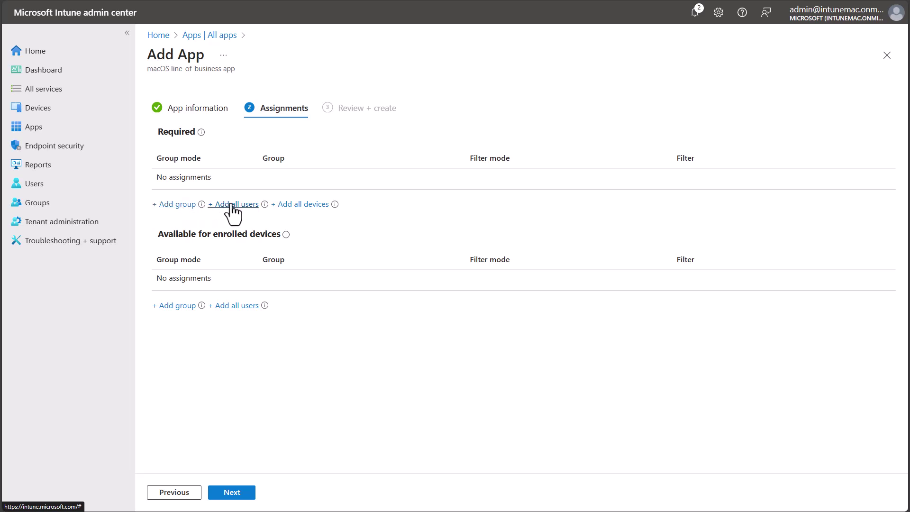
pyautogui.click(310, 205)
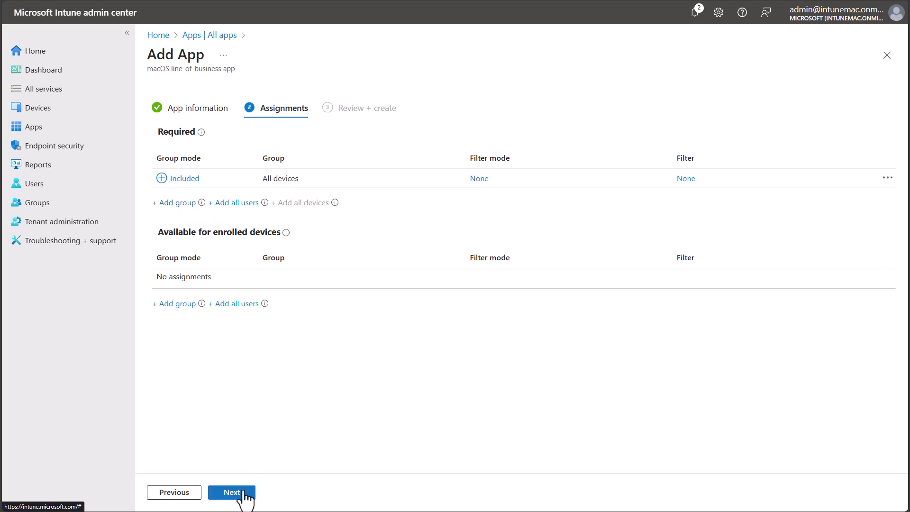
pyautogui.click(240, 492)
pyautogui.click(242, 493)
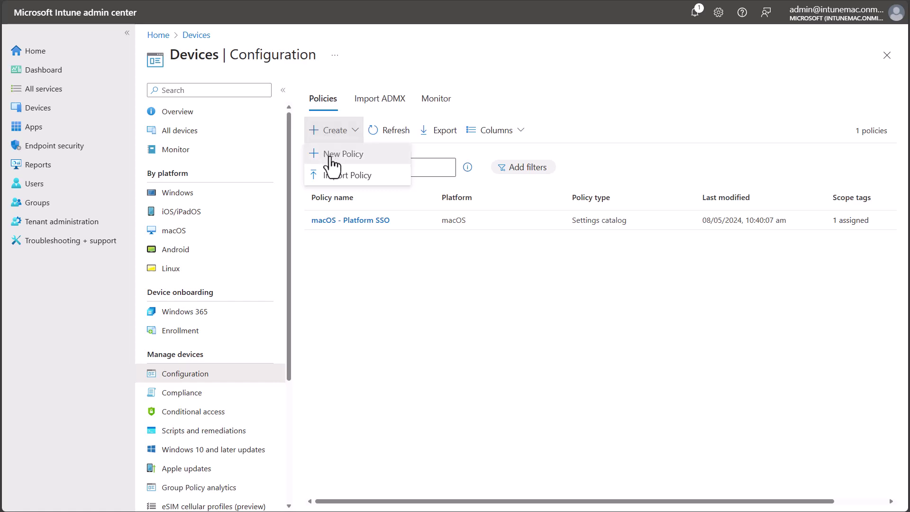
# Start another new macOS Settings catalog configuration policy.
pyautogui.click(331, 155)
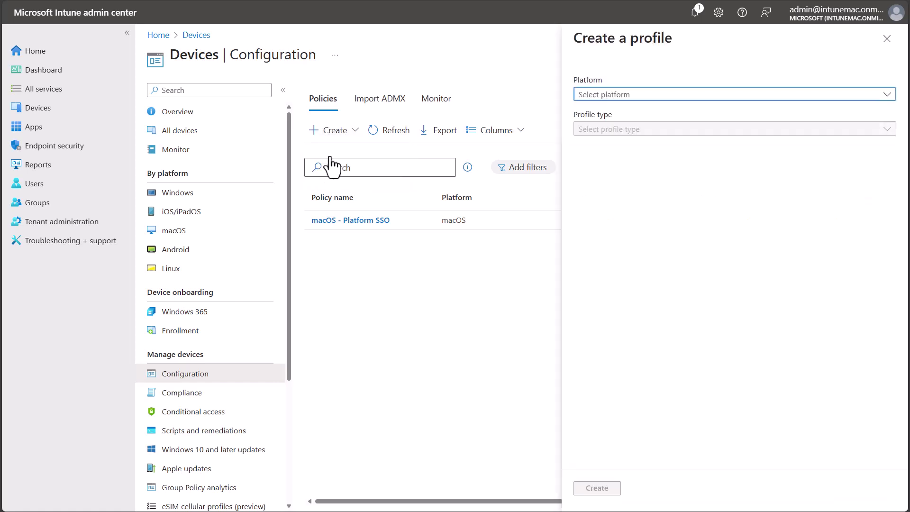
pyautogui.click(594, 97)
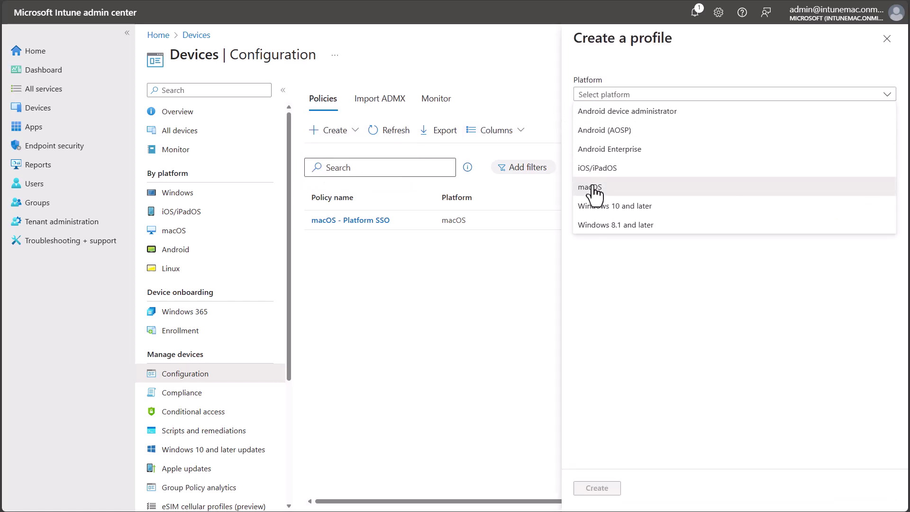
pyautogui.click(593, 187)
pyautogui.click(599, 129)
pyautogui.click(600, 147)
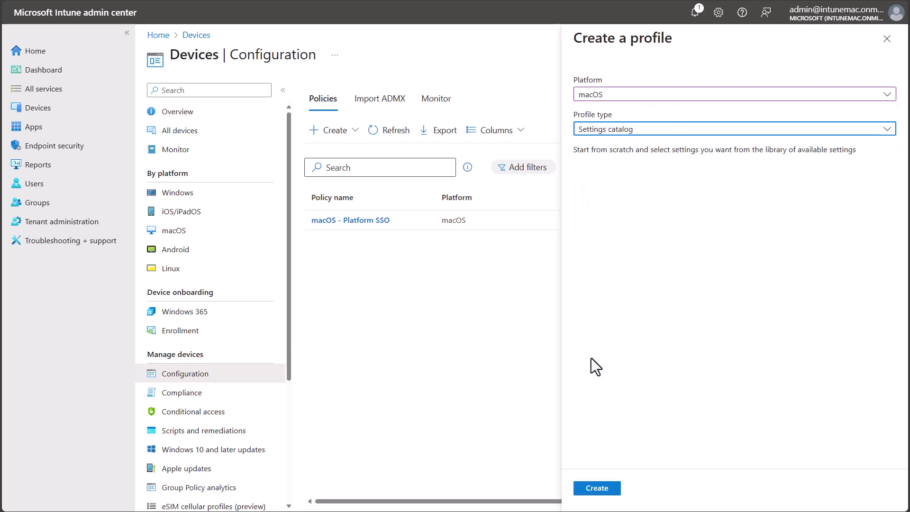
pyautogui.click(597, 489)
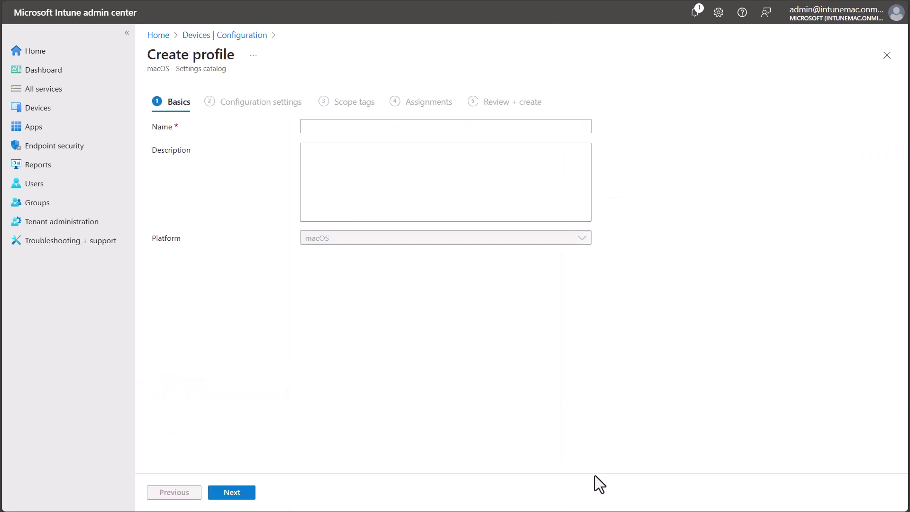
# Name it 'macOS - Login screen configuration' and continue to configuration settings.
pyautogui.click(378, 128)
pyautogui.write('macOS  - Login screen con')
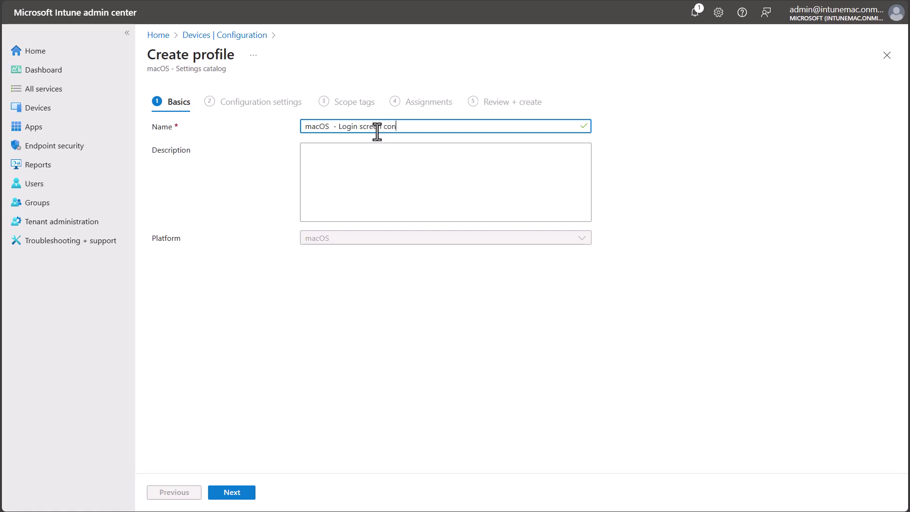
pyautogui.write('figuration')
pyautogui.click(237, 494)
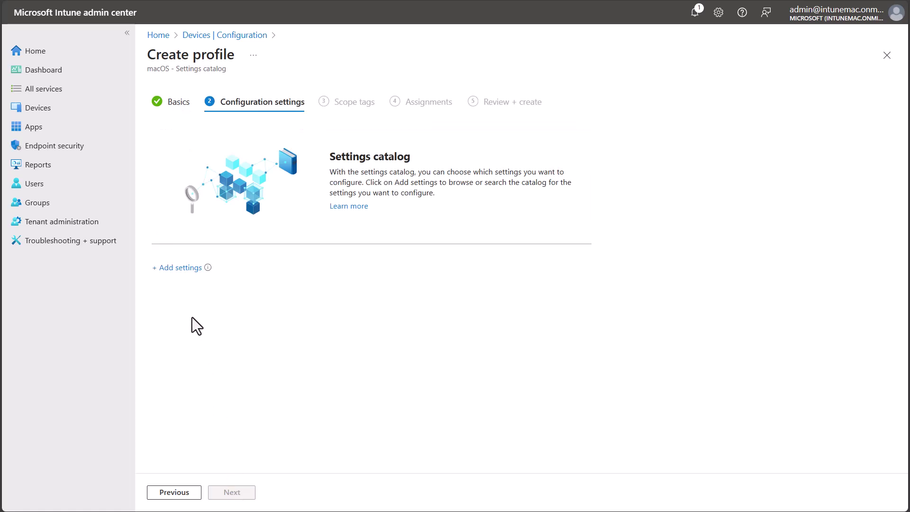
# Add Show Full Name and Login Window Text from Login > Login Window Behavior.
pyautogui.click(180, 268)
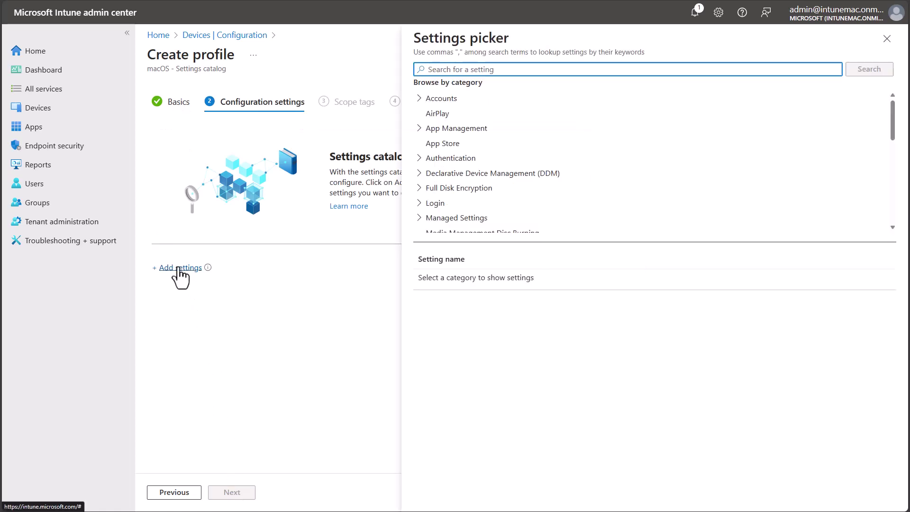
pyautogui.click(420, 203)
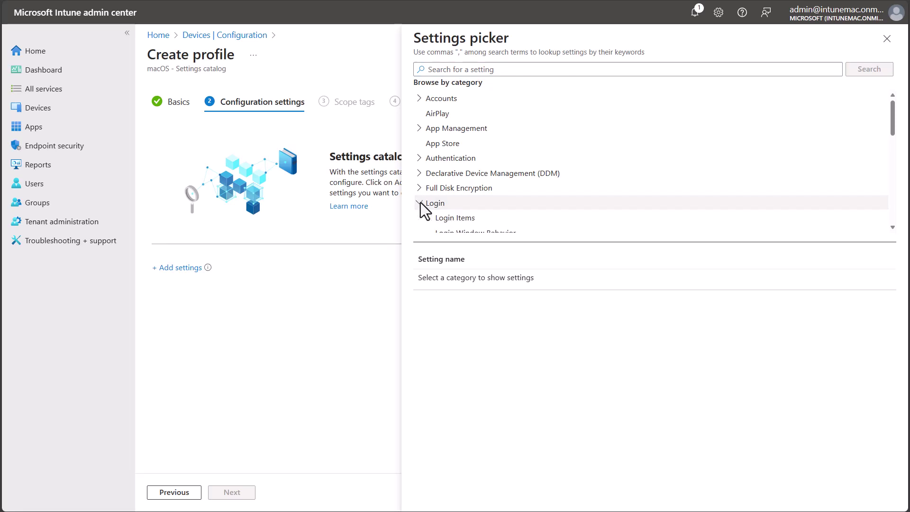
pyautogui.click(483, 213)
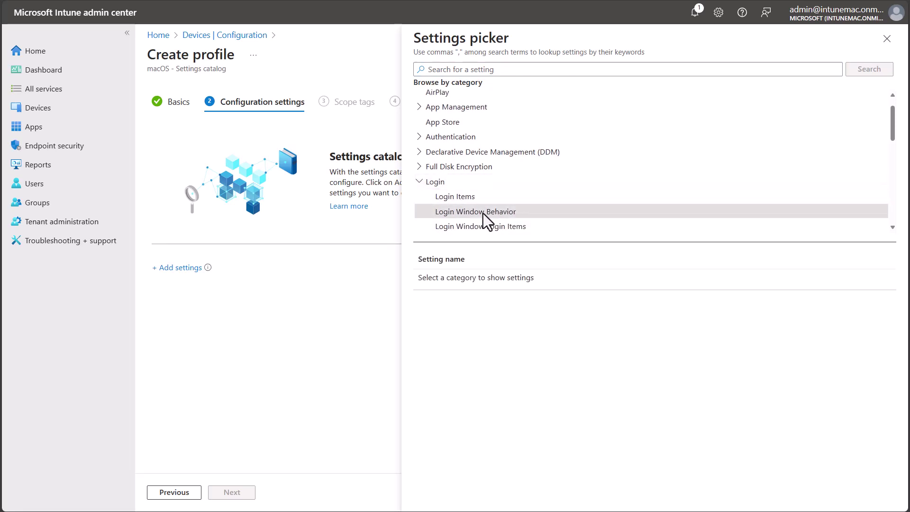
pyautogui.scroll(-5, 442, 374)
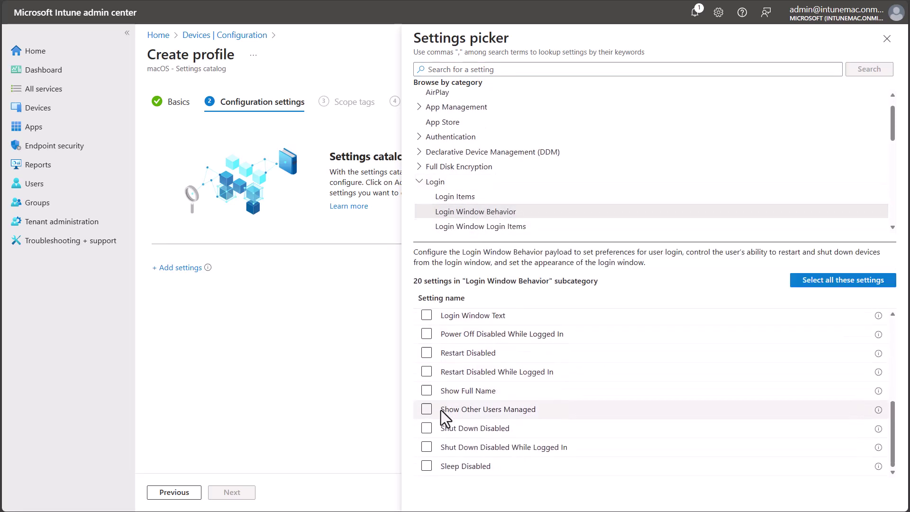
pyautogui.click(426, 392)
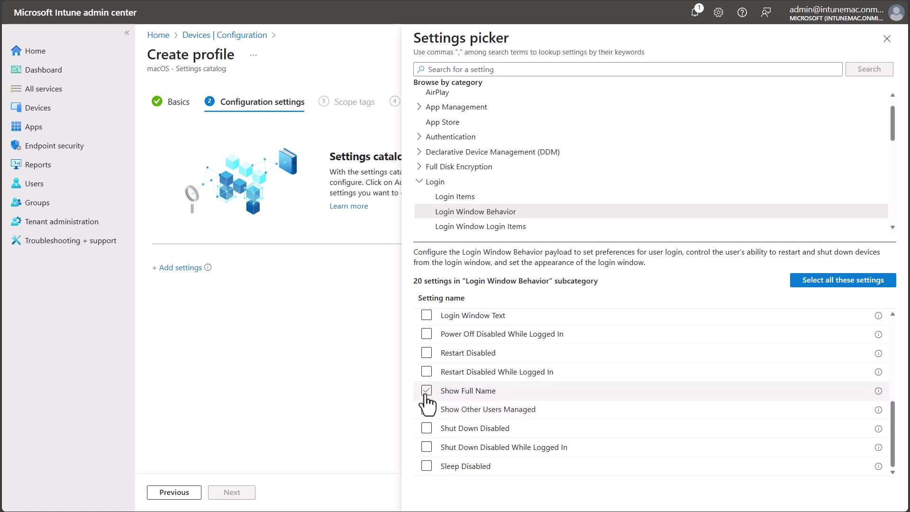
pyautogui.click(427, 316)
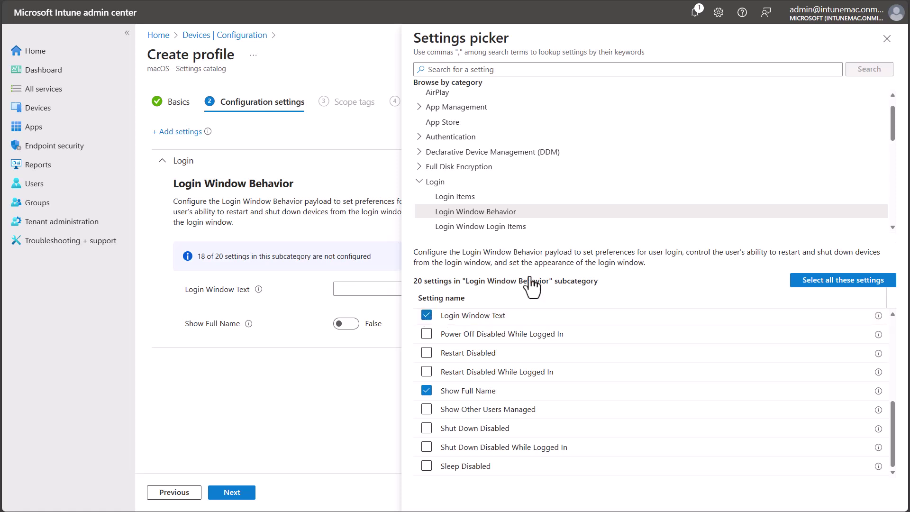
pyautogui.click(888, 40)
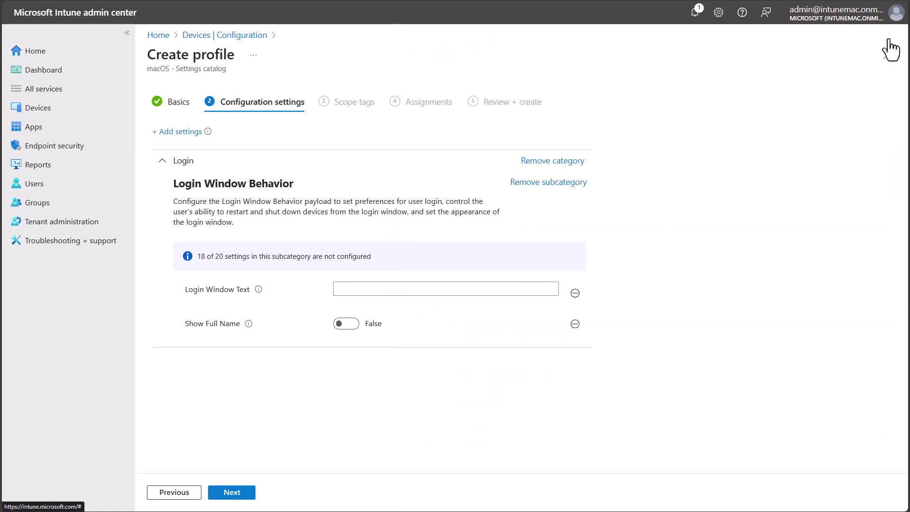
# Set Show Full Name to True and Login Window Text to 'Log in with your email address'.
pyautogui.click(344, 324)
pyautogui.click(361, 289)
pyautogui.write('Log in')
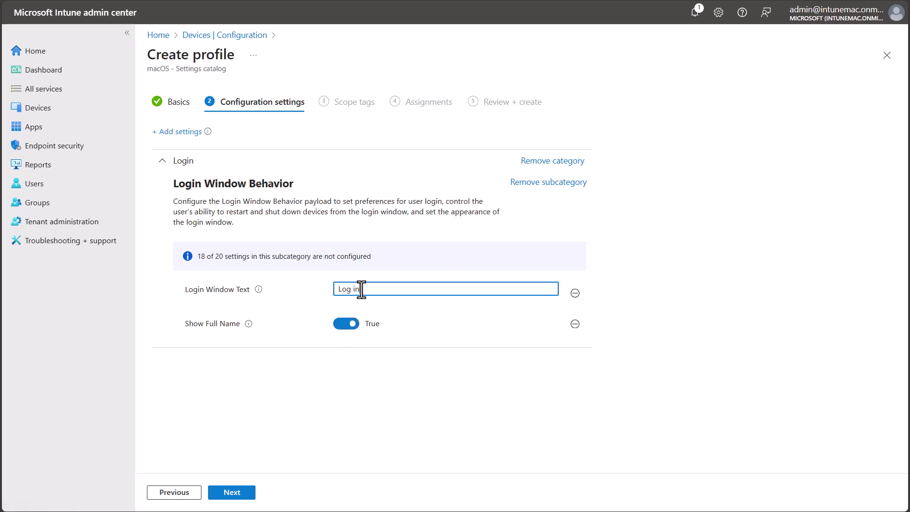
pyautogui.write(' with your email address')
# Assign the login screen profile to All devices, skipping scope tags, and create it.
pyautogui.click(241, 496)
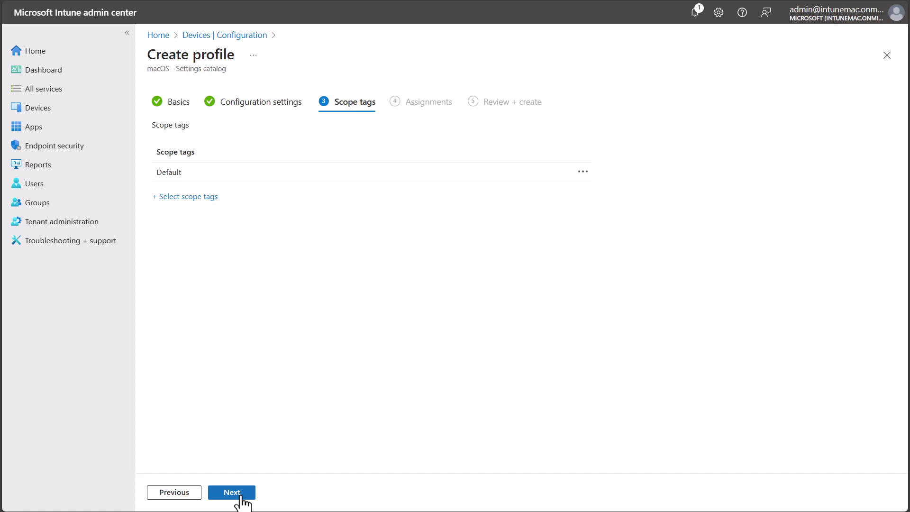
pyautogui.click(241, 496)
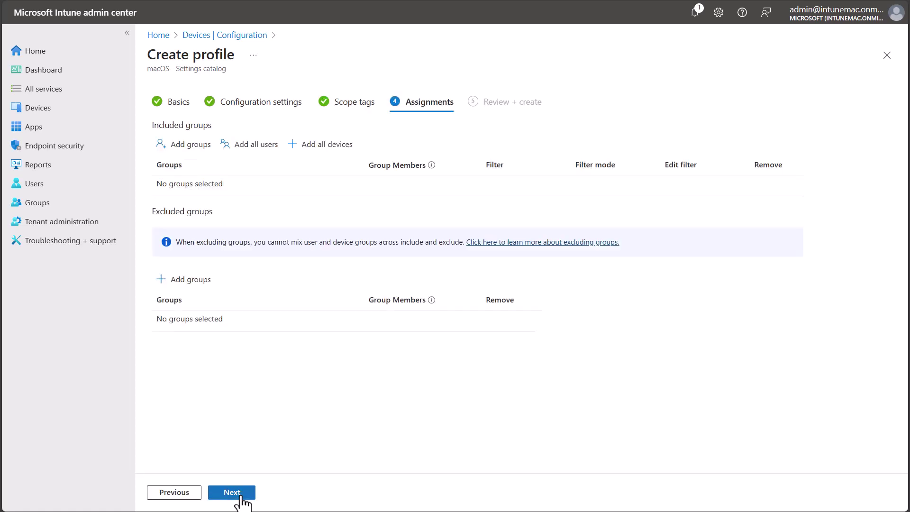
pyautogui.click(333, 148)
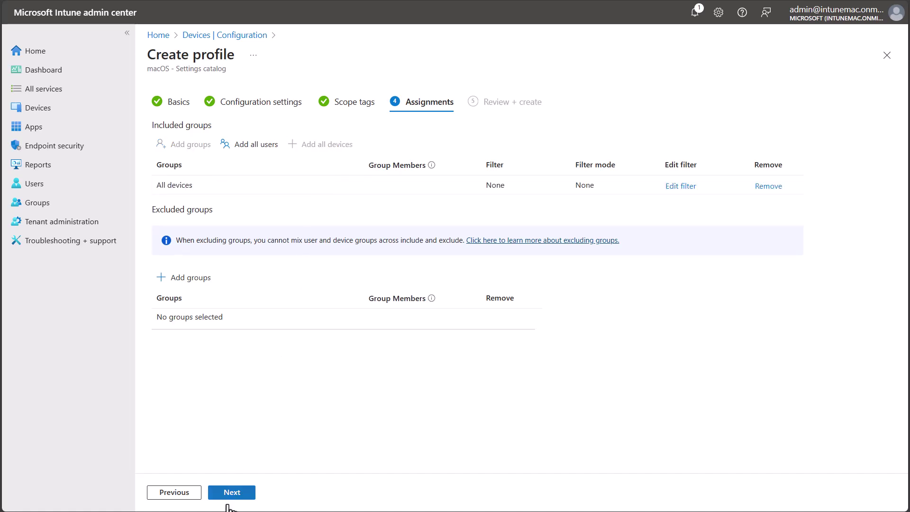
pyautogui.click(231, 493)
pyautogui.click(228, 497)
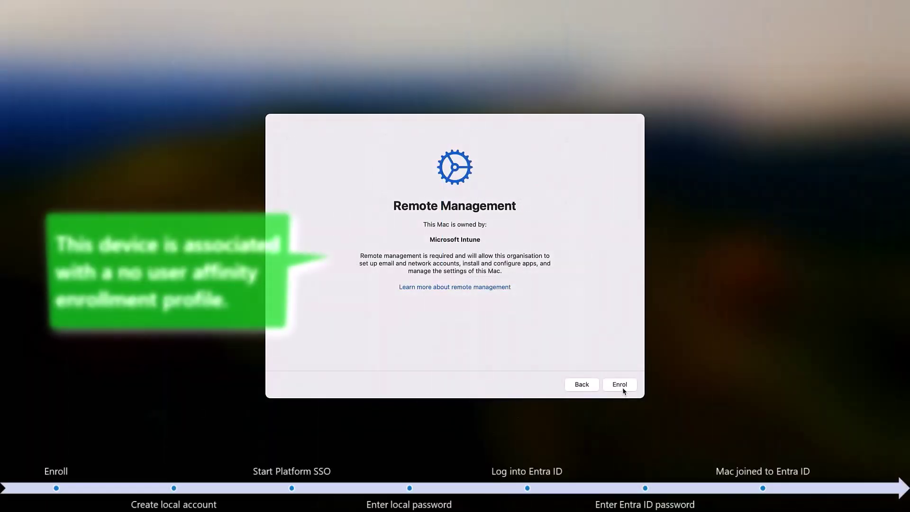
# Enrol the Mac in Remote Management and enter the account name and password.
pyautogui.click(622, 388)
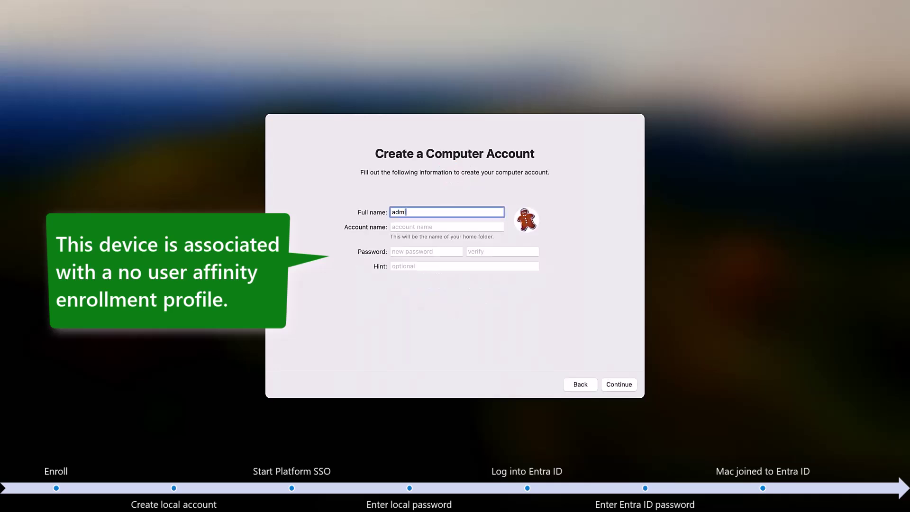
pyautogui.write('n')
pyautogui.press('Tab')
pyautogui.press('Tab')
pyautogui.write('passwor')
pyautogui.press('BackSpace')
pyautogui.press('BackSpace')
pyautogui.press('BackSpace')
pyautogui.press('BackSpace')
pyautogui.press('BackSpace')
pyautogui.press('BackSpace')
pyautogui.press('BackSpace')
pyautogui.write('Password1')
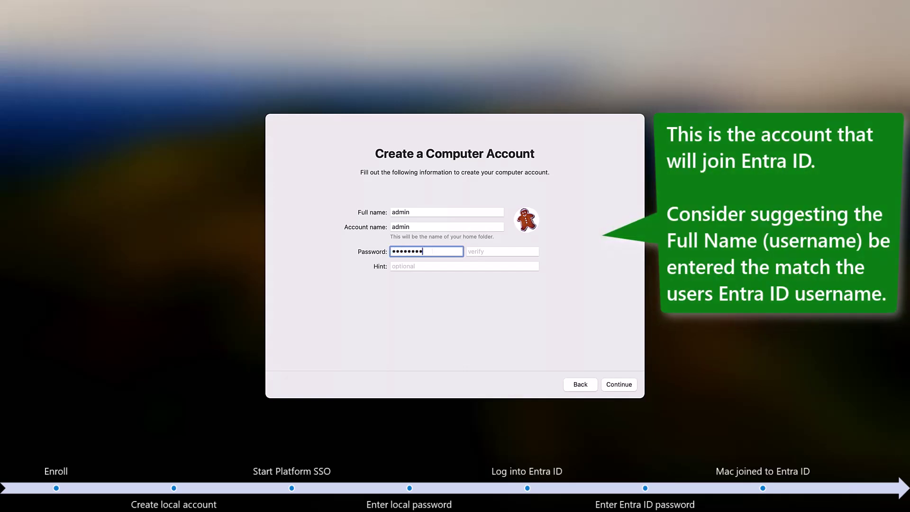
pyautogui.press('Tab')
# Verify the password, create the local account, and continue past Location Services.
pyautogui.write('Passwo')
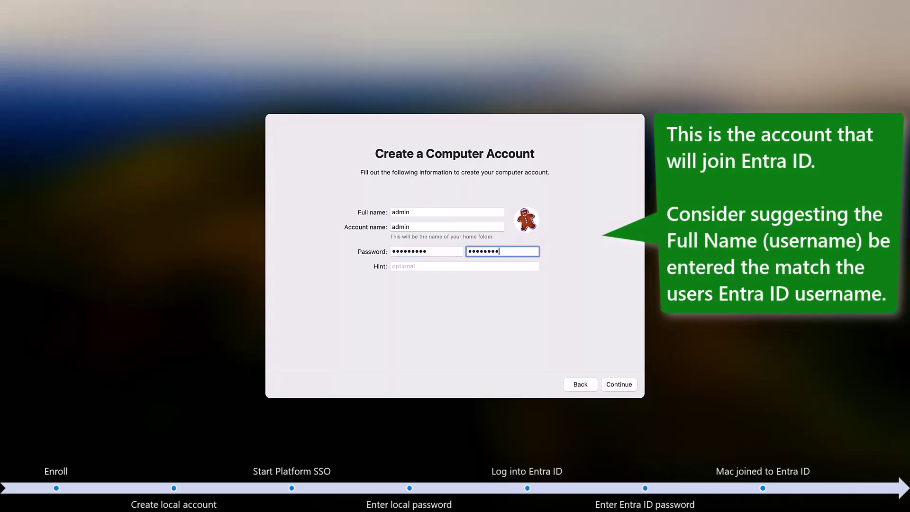
pyautogui.write('1')
pyautogui.press('Tab')
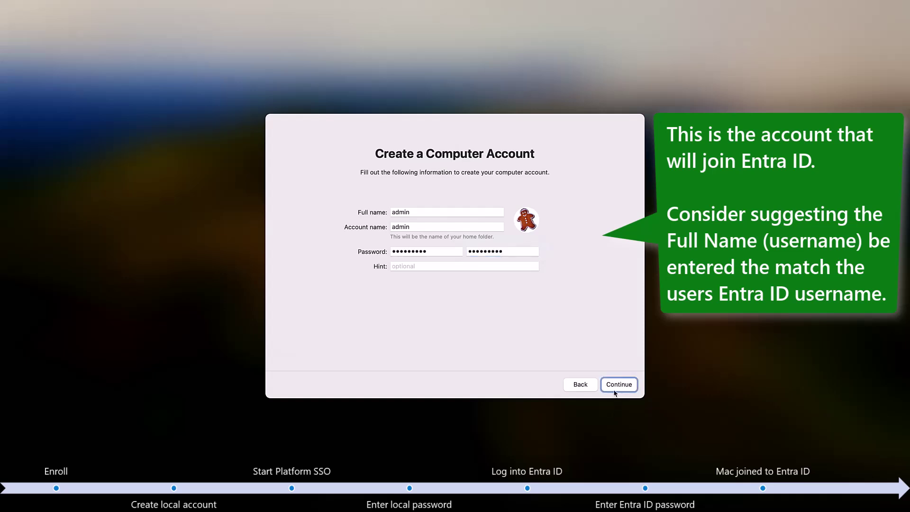
pyautogui.click(613, 389)
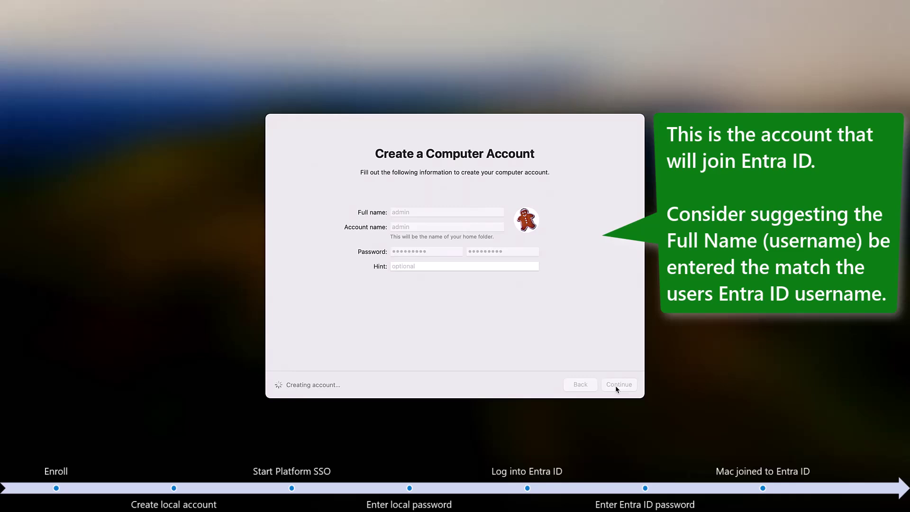
pyautogui.click(619, 384)
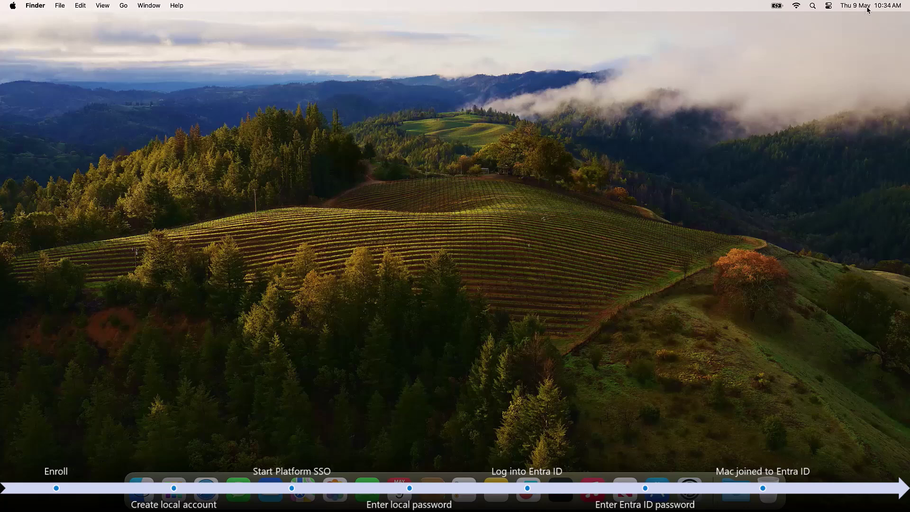
# Start Entra registration from the Registration Required notification and authorize it with the local password.
pyautogui.click(868, 7)
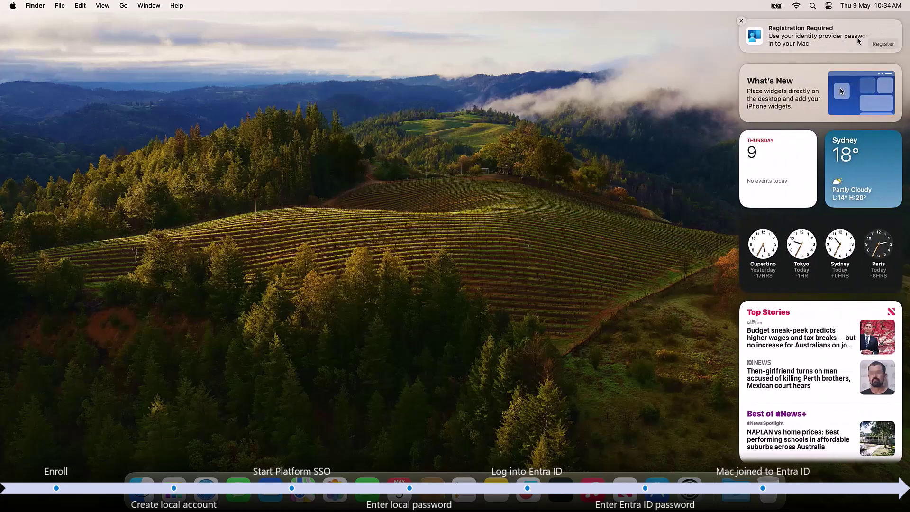
pyautogui.click(858, 41)
pyautogui.write('********')
pyautogui.press('Return')
# Sign in with the Entra admin account's email and password to finish registering the Mac.
pyautogui.press('Return')
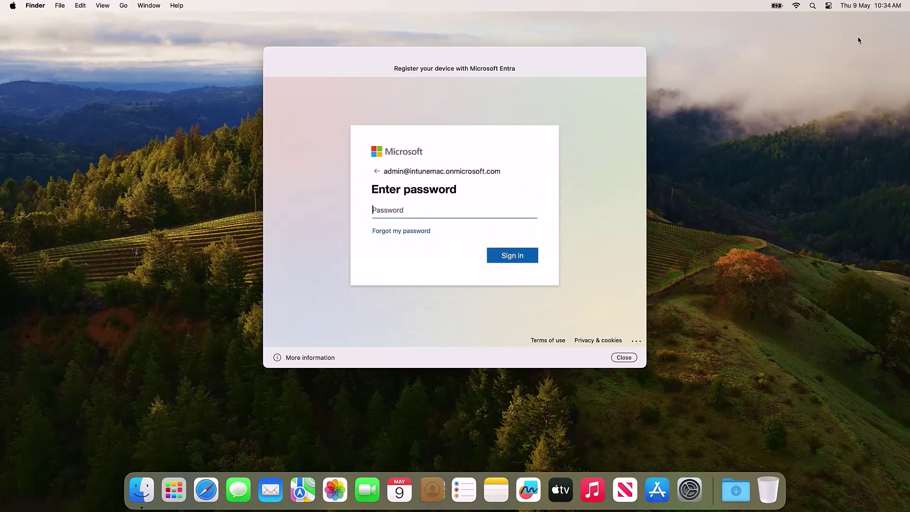
pyautogui.write('*********')
pyautogui.press('Return')
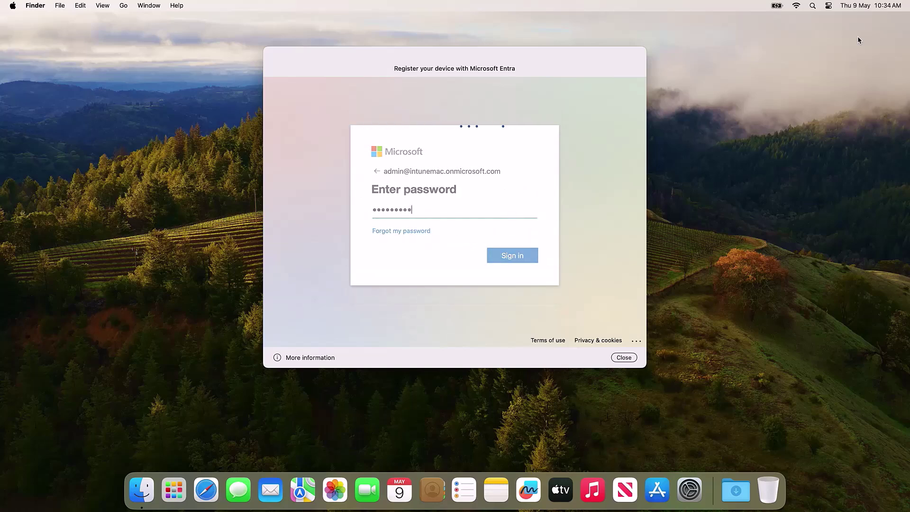
pyautogui.write('*********')
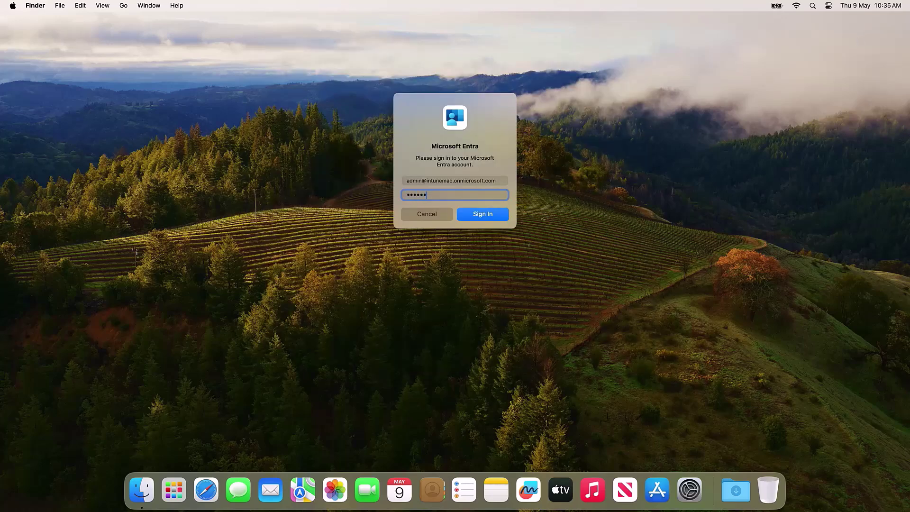
pyautogui.press('Return')
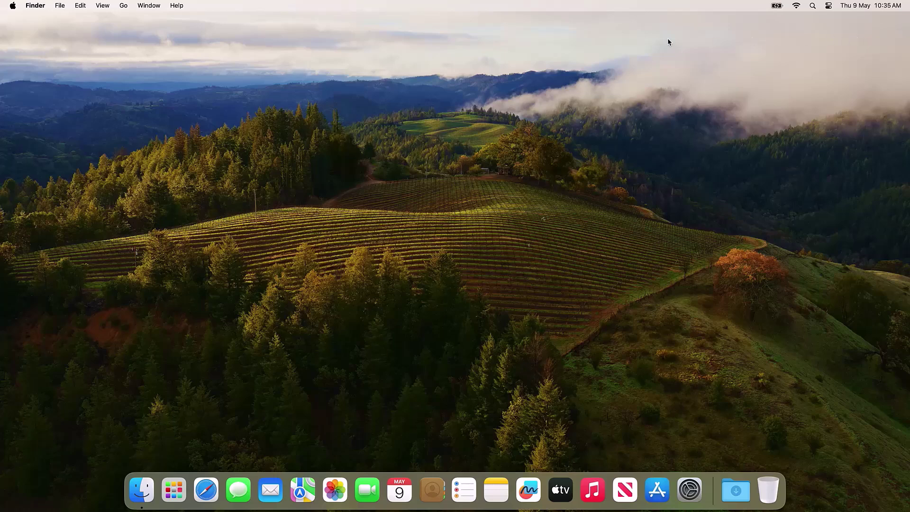
# Log out of the local macOS account from the Apple menu.
pyautogui.click(12, 5)
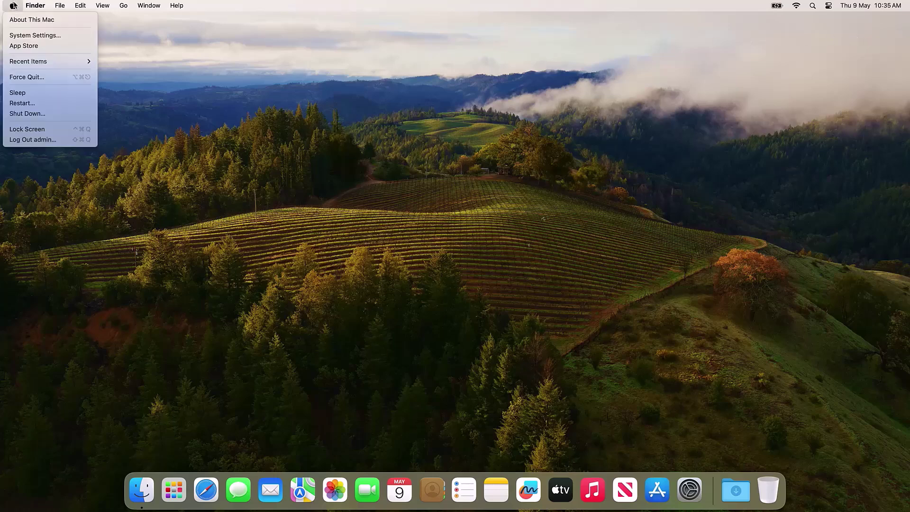
pyautogui.click(65, 141)
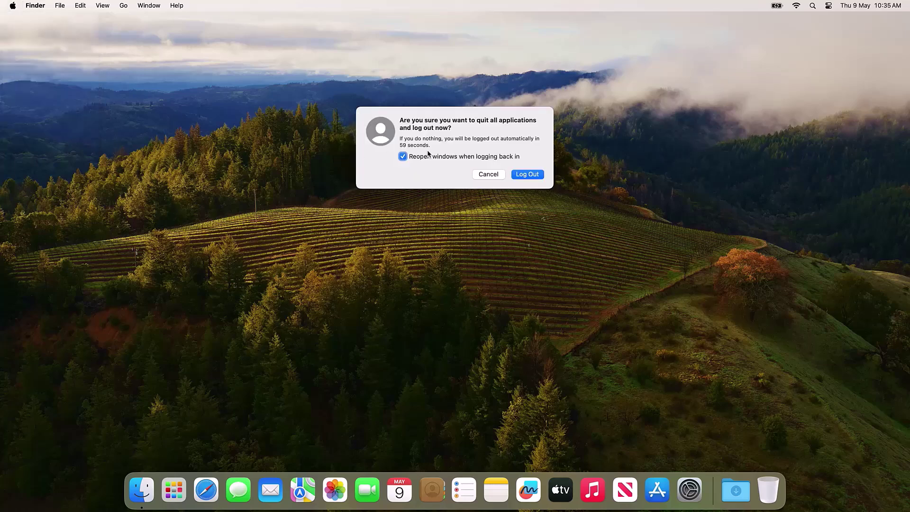
pyautogui.click(513, 174)
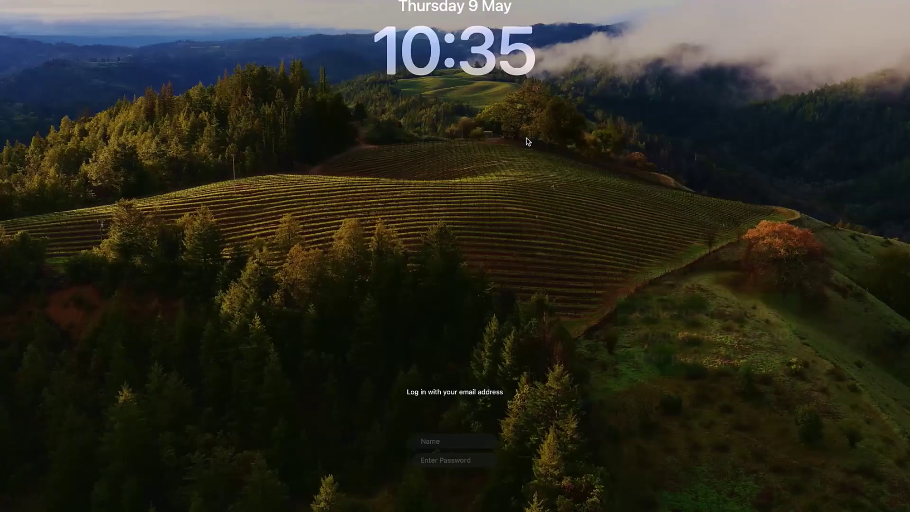
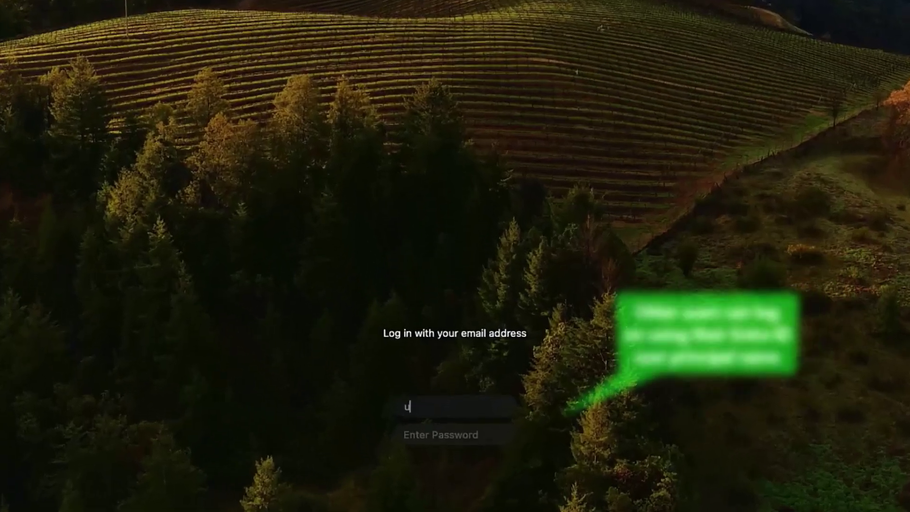
# At the login window, sign in with the Entra ID user's email address and password.
pyautogui.press('Tab')
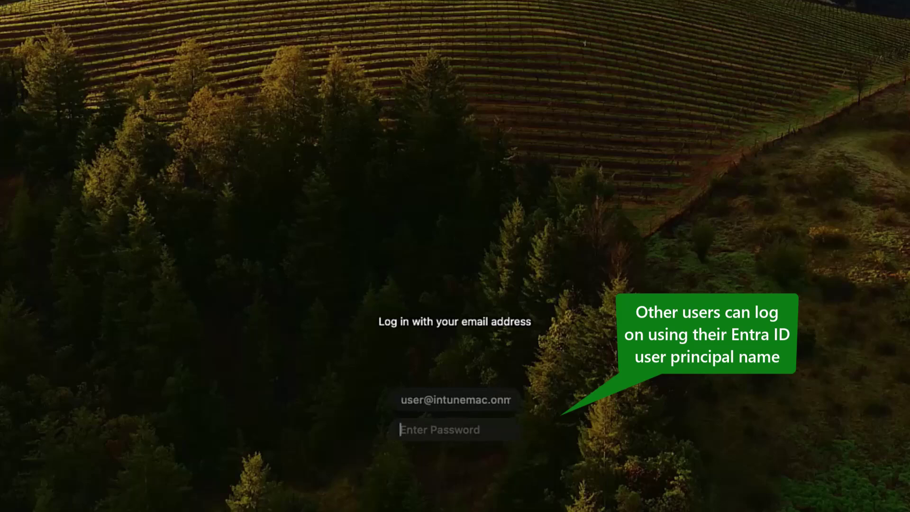
pyautogui.write('**********')
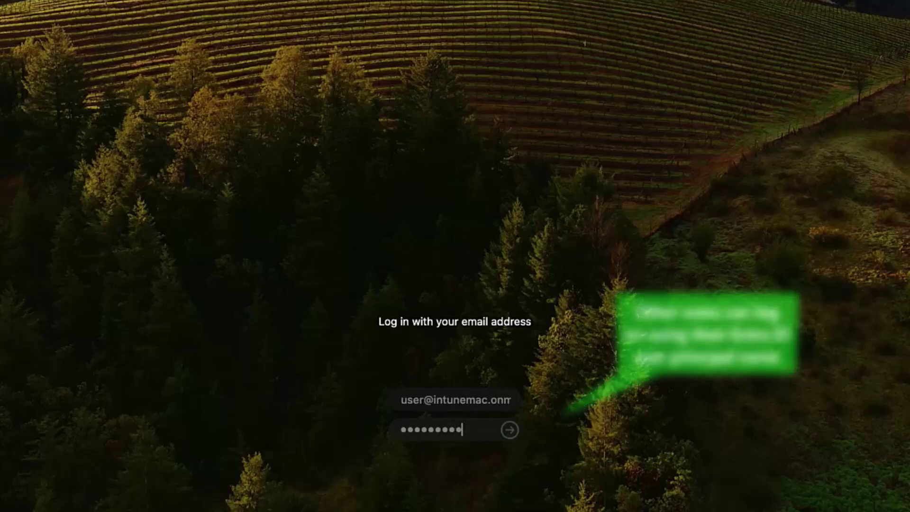
pyautogui.press('Return')
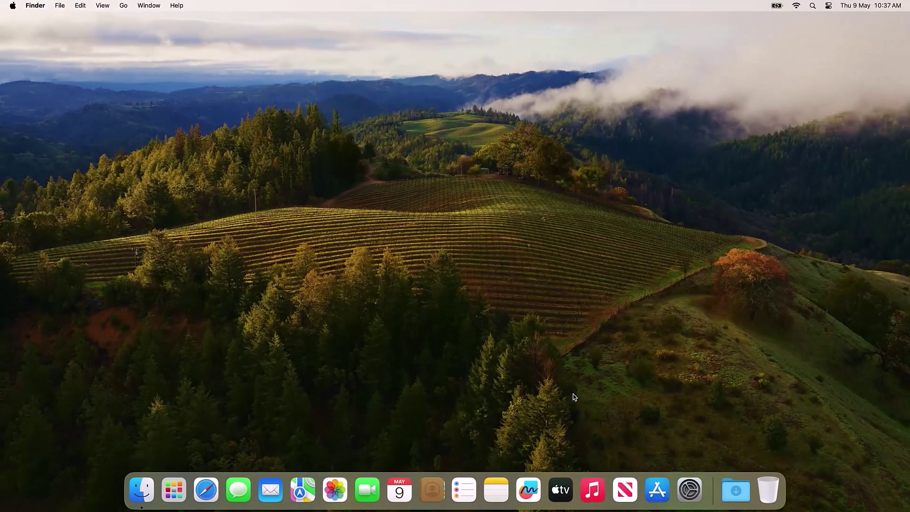